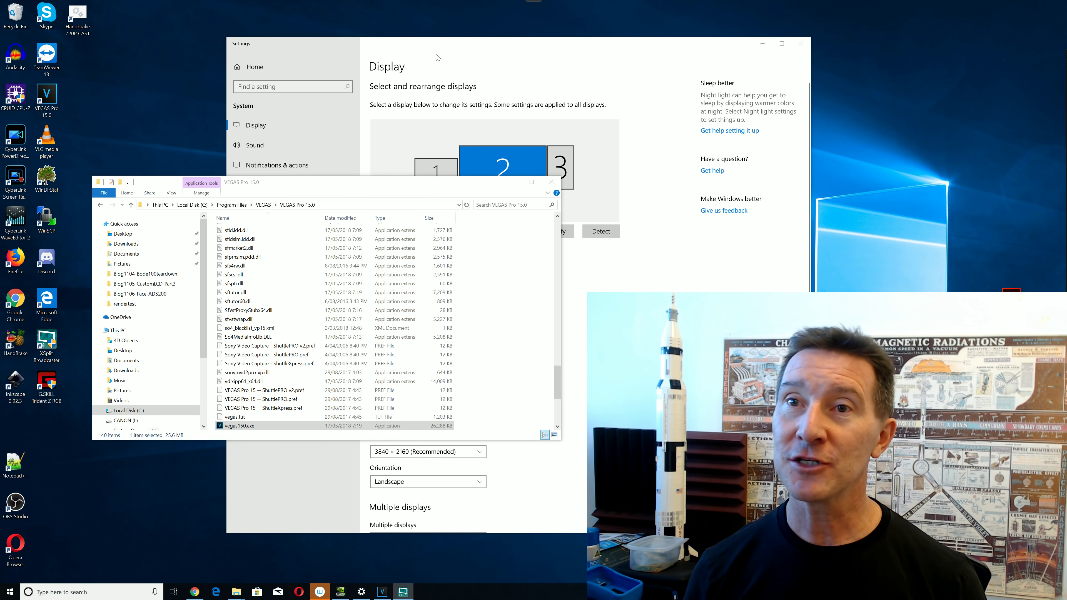
Shift the Display settings window left, widen it, then close it to reveal the VEGAS Pro 15.0 folder.
{"action": "left_click", "coordinate": [494, 42]}
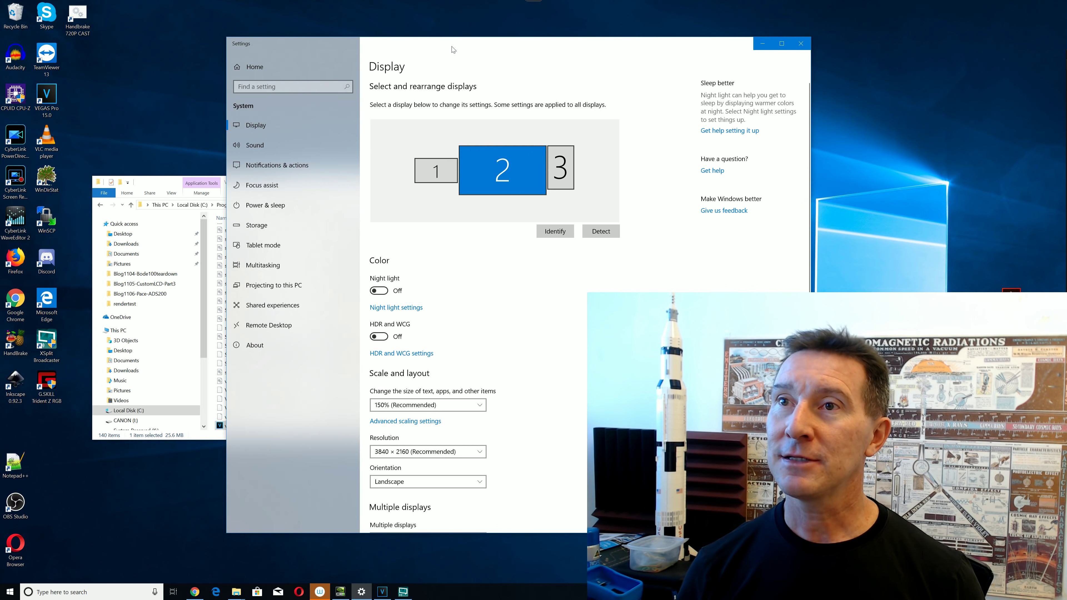
{"action": "left_click_drag", "start_coordinate": [454, 41], "coordinate": [402, 46]}
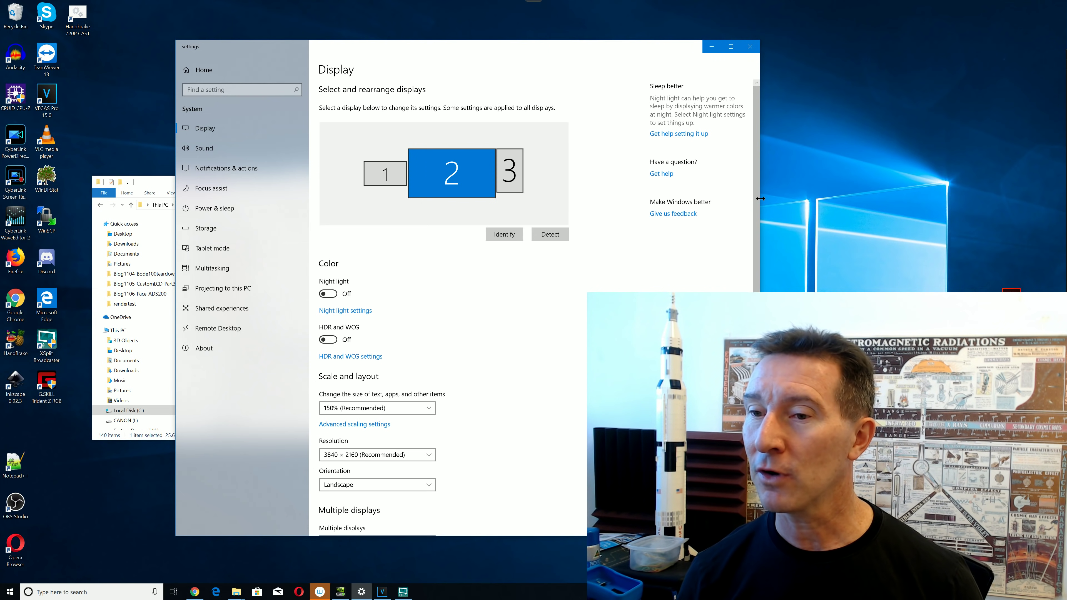
{"action": "left_click_drag", "start_coordinate": [760, 198], "coordinate": [840, 201]}
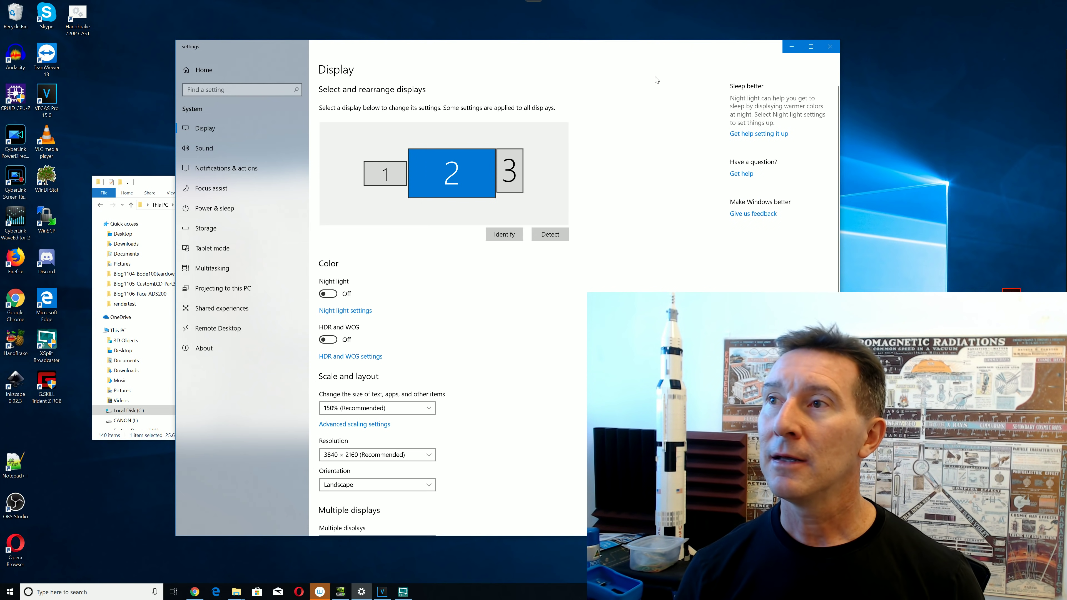
{"action": "left_click", "coordinate": [829, 46]}
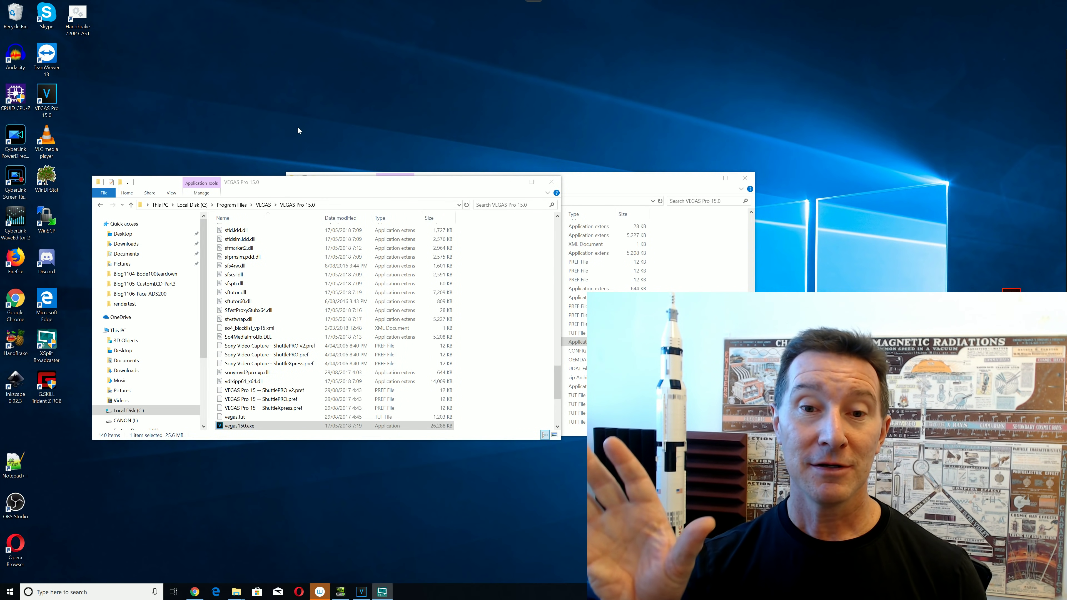
From the desktop's Display settings, select display 2 and set its scale to 100%.
{"action": "right_click", "coordinate": [182, 103]}
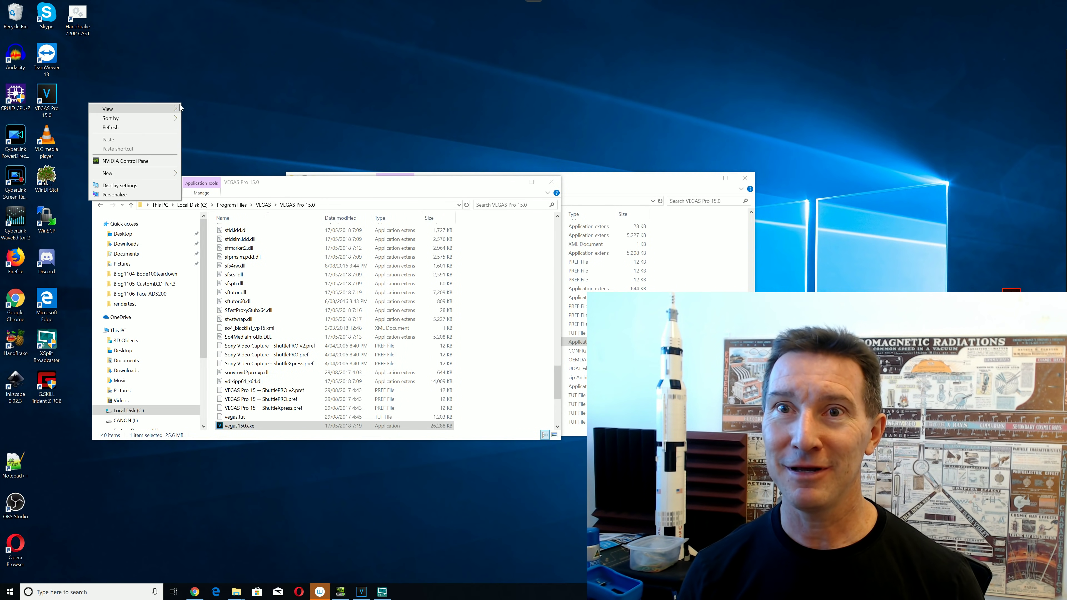
{"action": "left_click", "coordinate": [142, 188]}
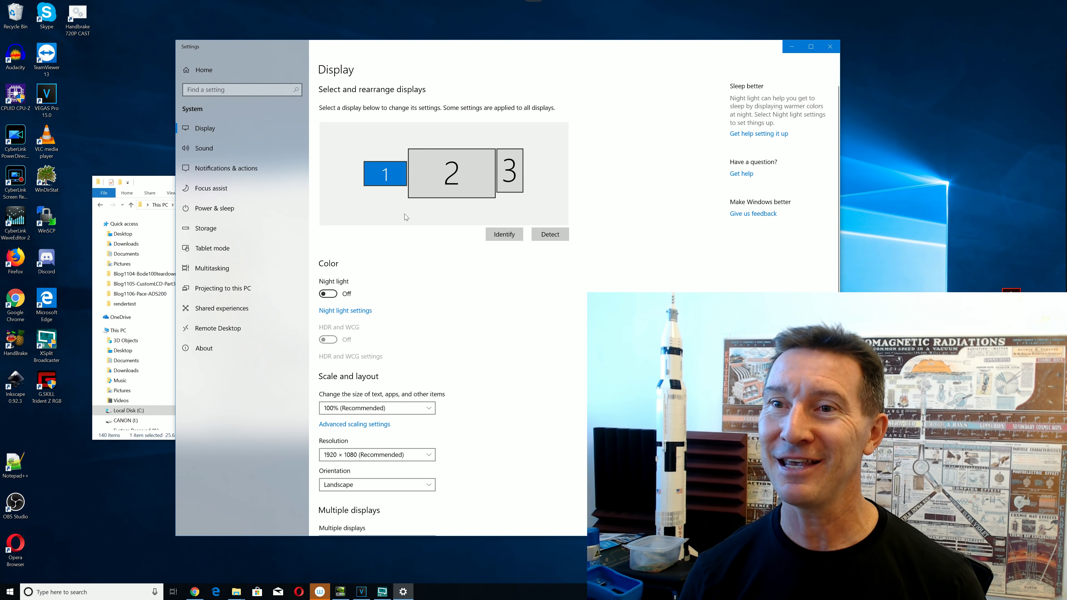
{"action": "left_click", "coordinate": [454, 169]}
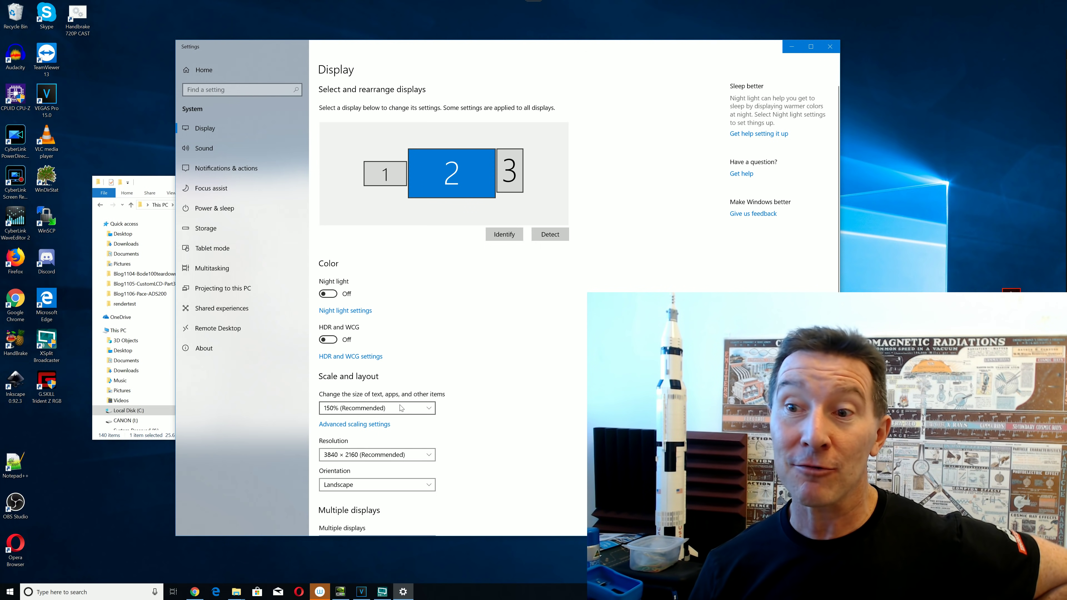
{"action": "left_click", "coordinate": [429, 409]}
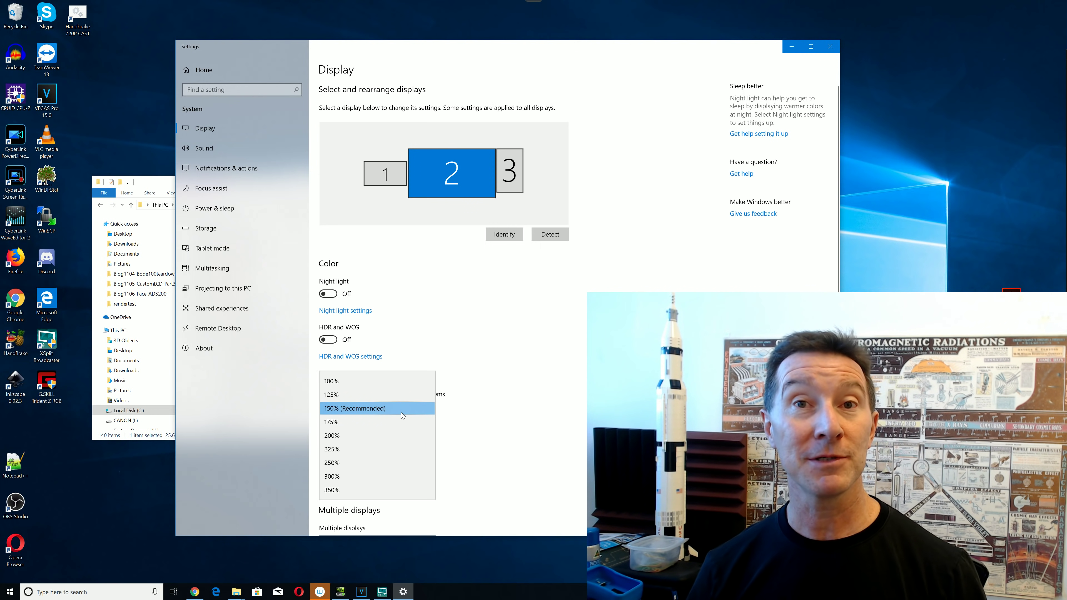
{"action": "left_click", "coordinate": [361, 382]}
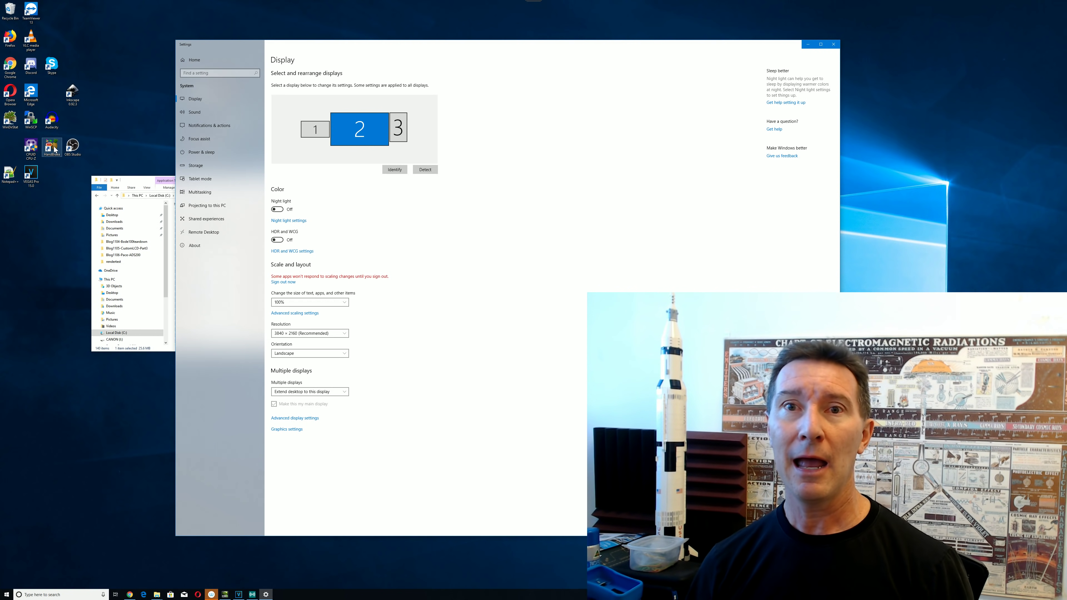
Bring the VEGAS Pro 15.0 folder window forward, reposition it, and scroll toward vegas150.exe.
{"action": "left_click", "coordinate": [27, 148]}
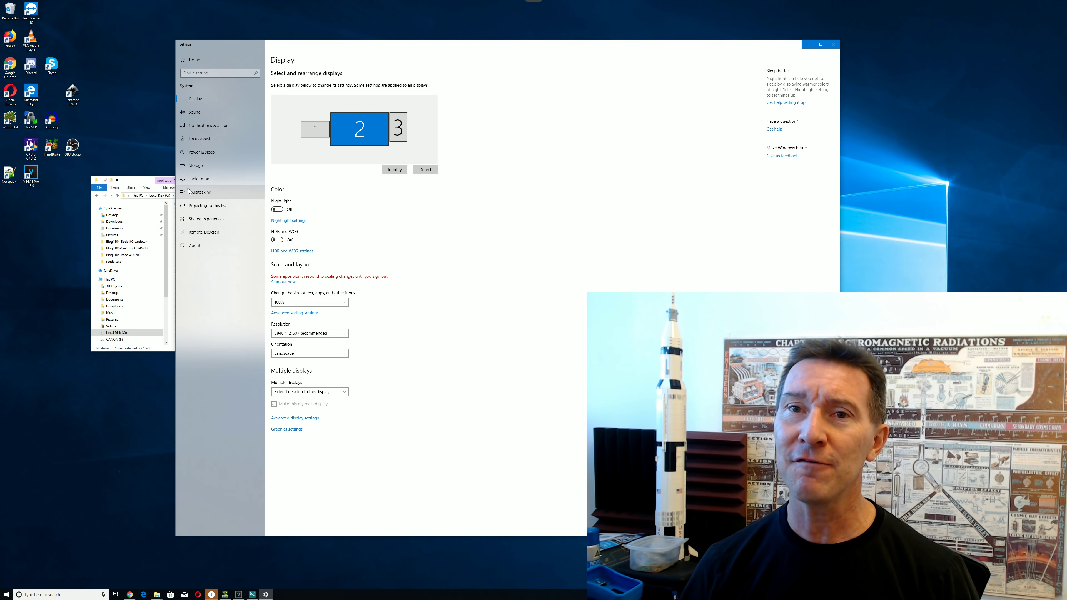
{"action": "left_click", "coordinate": [162, 188]}
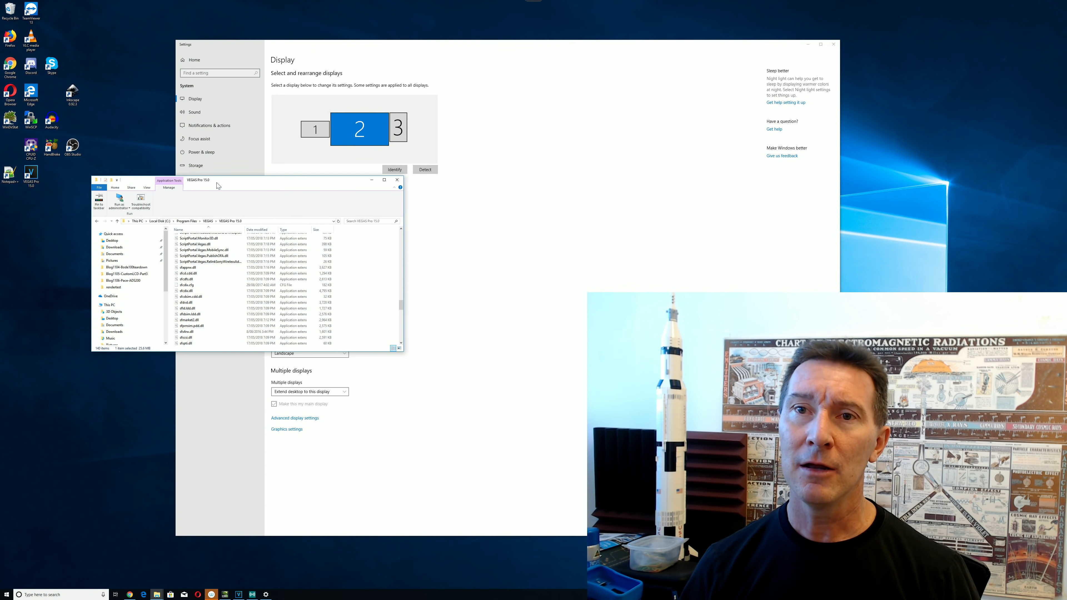
{"action": "left_click_drag", "start_coordinate": [221, 181], "coordinate": [193, 189]}
{"action": "scroll", "coordinate": [169, 311], "scroll_direction": "down", "scroll_amount": 8}
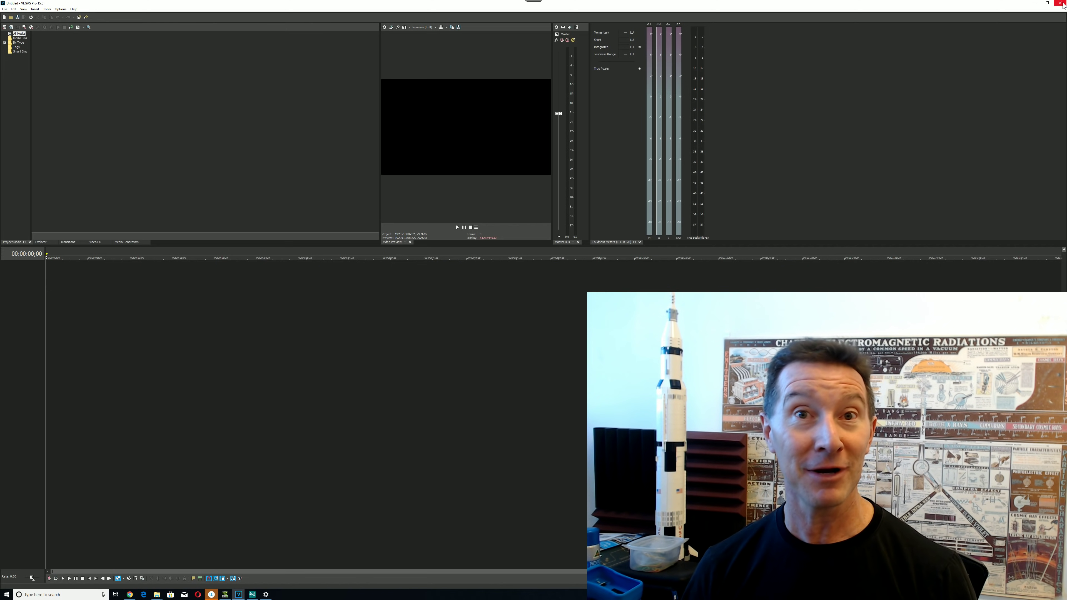
Close VEGAS Pro and return display 2's scaling to 150% (Recommended).
{"action": "left_click", "coordinate": [1062, 5]}
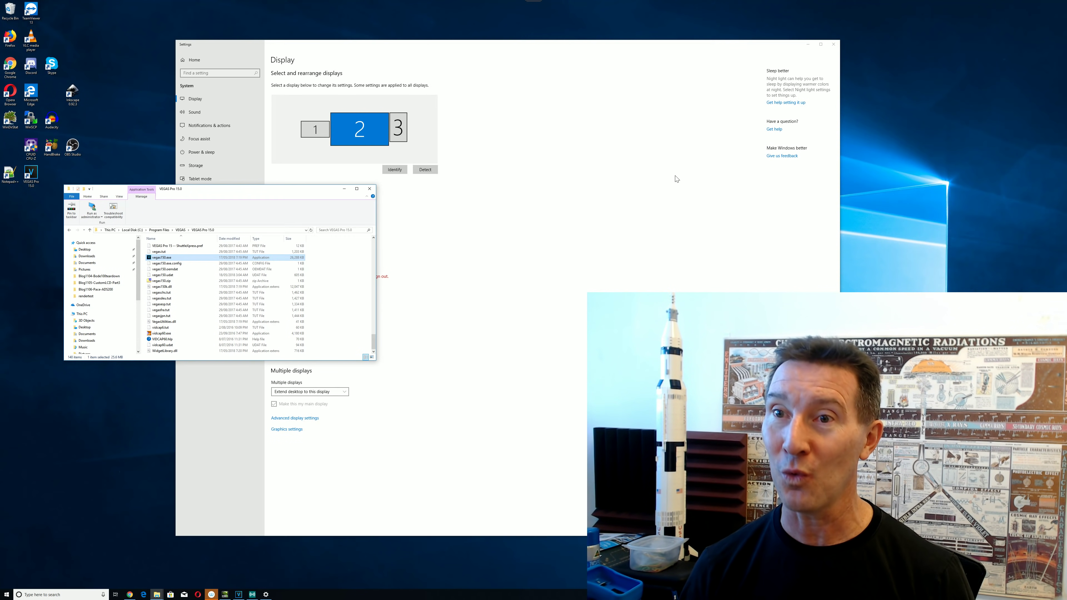
{"action": "left_click", "coordinate": [400, 64]}
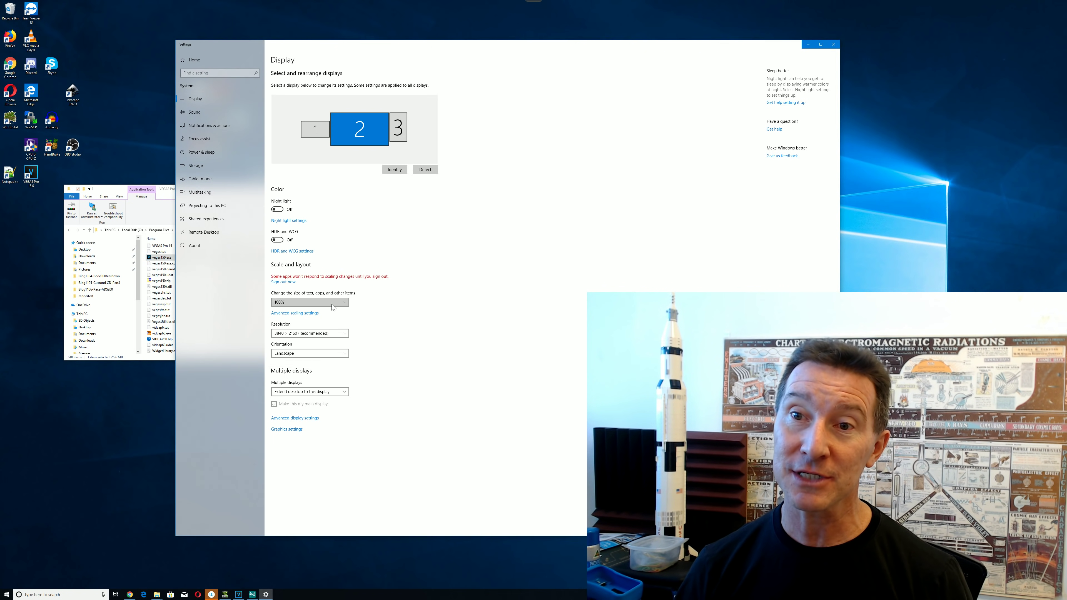
{"action": "left_click", "coordinate": [319, 302]}
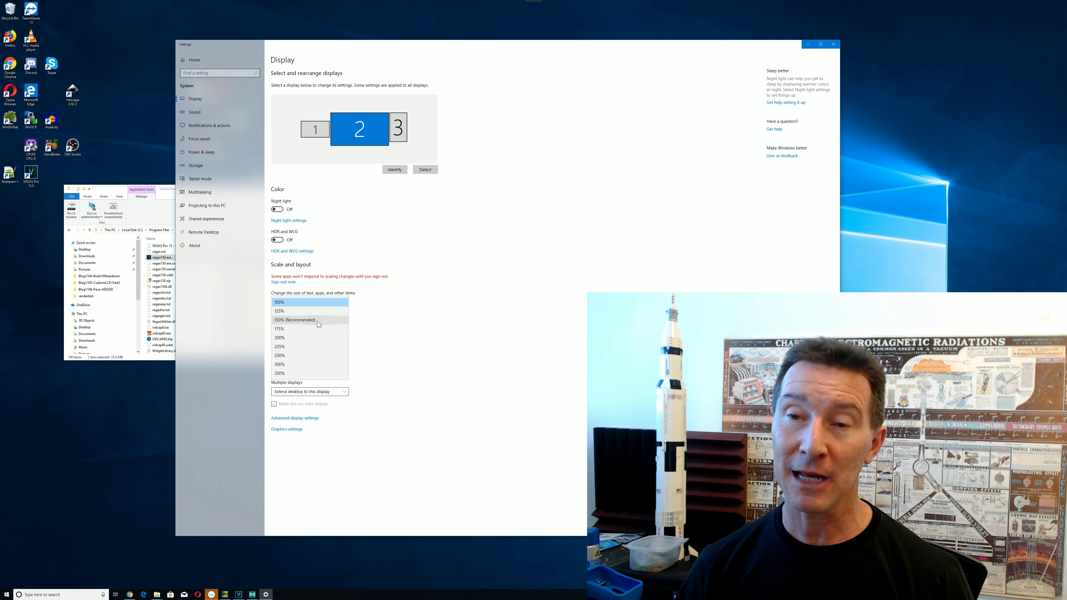
{"action": "left_click", "coordinate": [317, 321]}
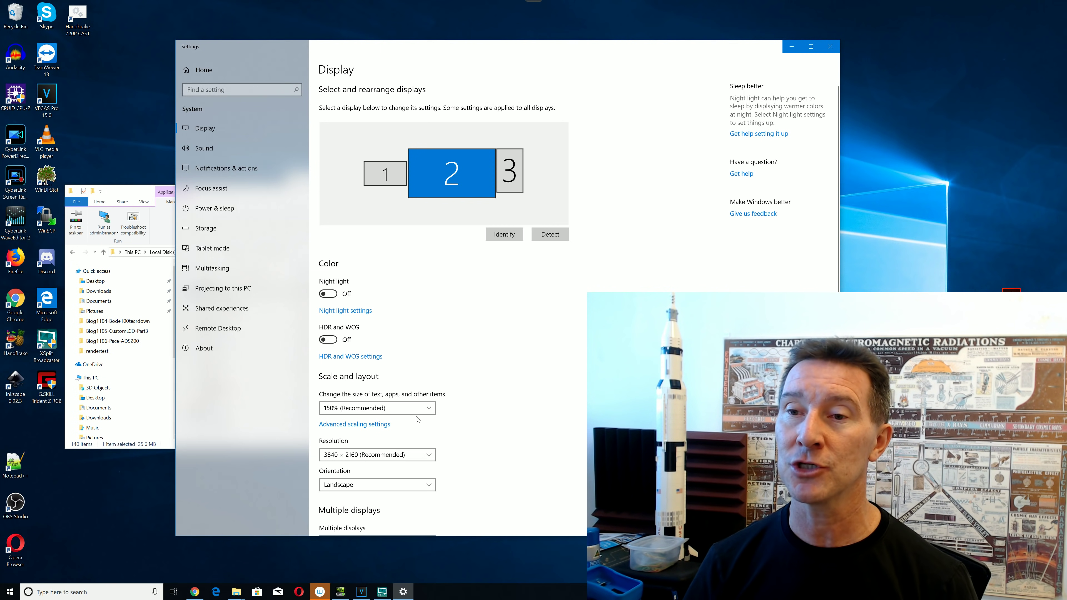
Bring the VEGAS Pro 15.0 folder window forward and shift it left.
{"action": "scroll", "coordinate": [420, 421], "scroll_direction": "down", "scroll_amount": 2}
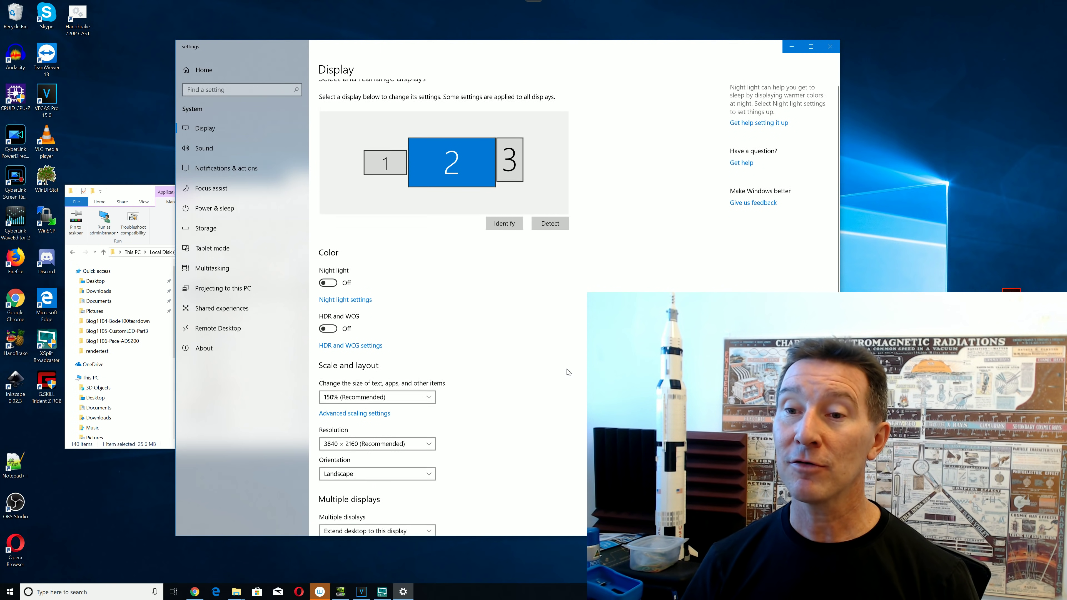
{"action": "scroll", "coordinate": [568, 378], "scroll_direction": "up", "scroll_amount": 2}
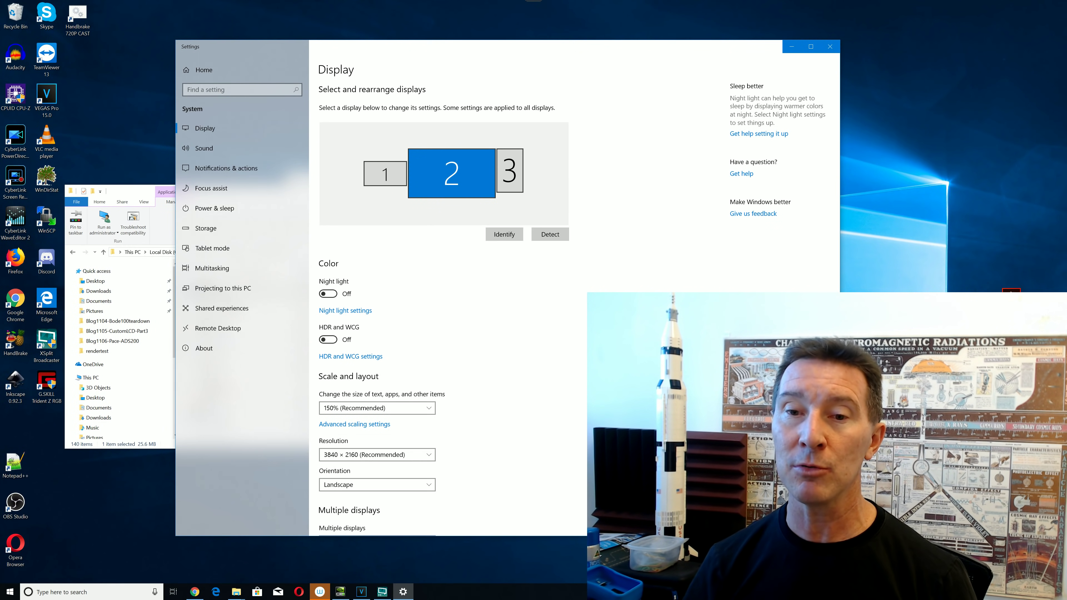
{"action": "left_click", "coordinate": [141, 195]}
{"action": "left_click_drag", "start_coordinate": [282, 194], "coordinate": [250, 196]}
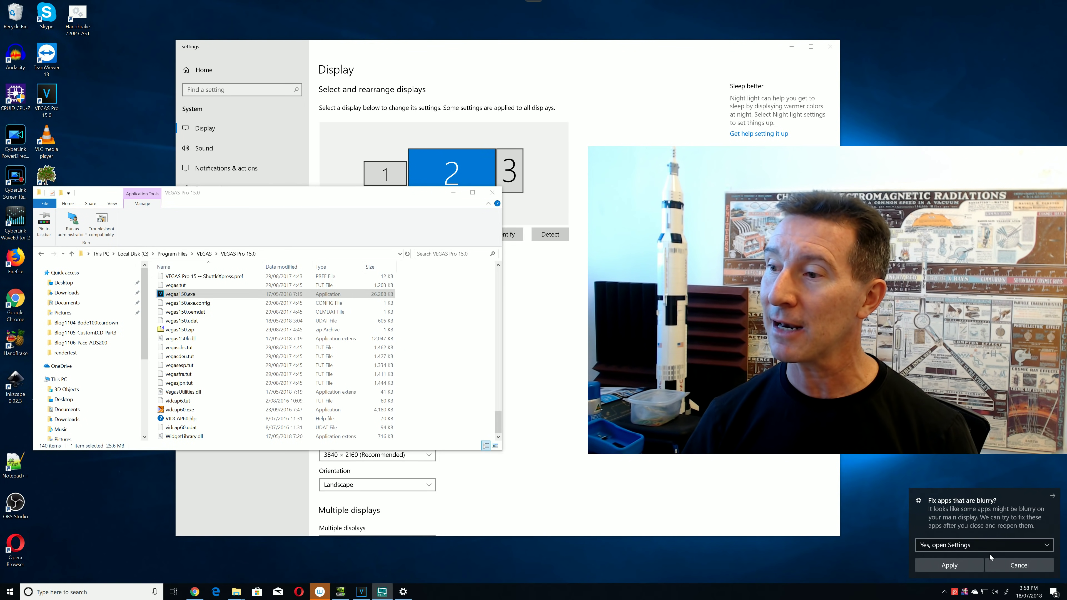
Apply the fix for blurry apps, then close Settings.
{"action": "left_click", "coordinate": [972, 564]}
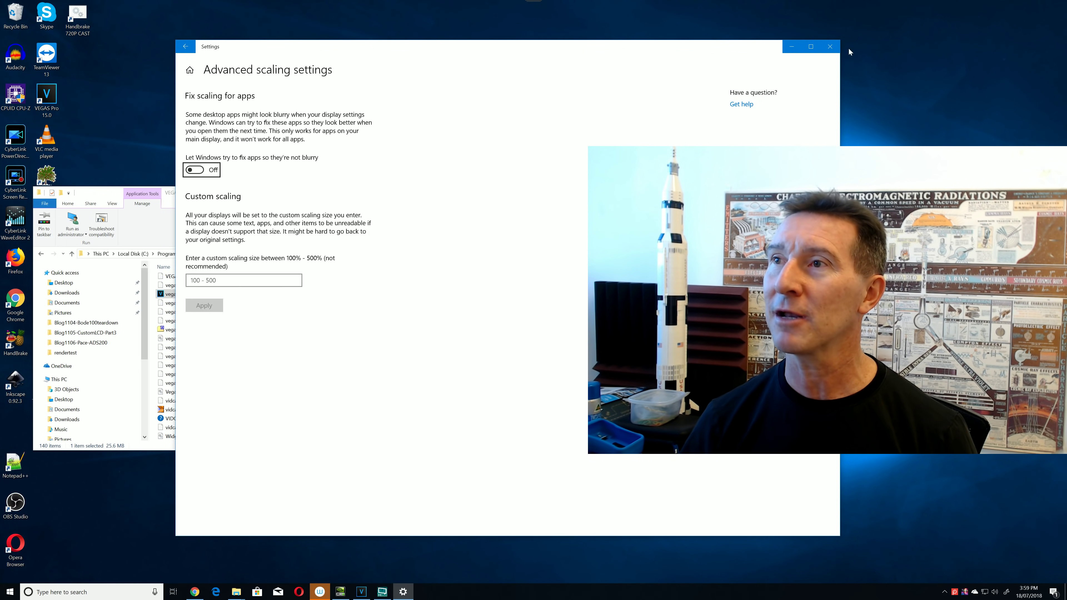
{"action": "left_click", "coordinate": [829, 46]}
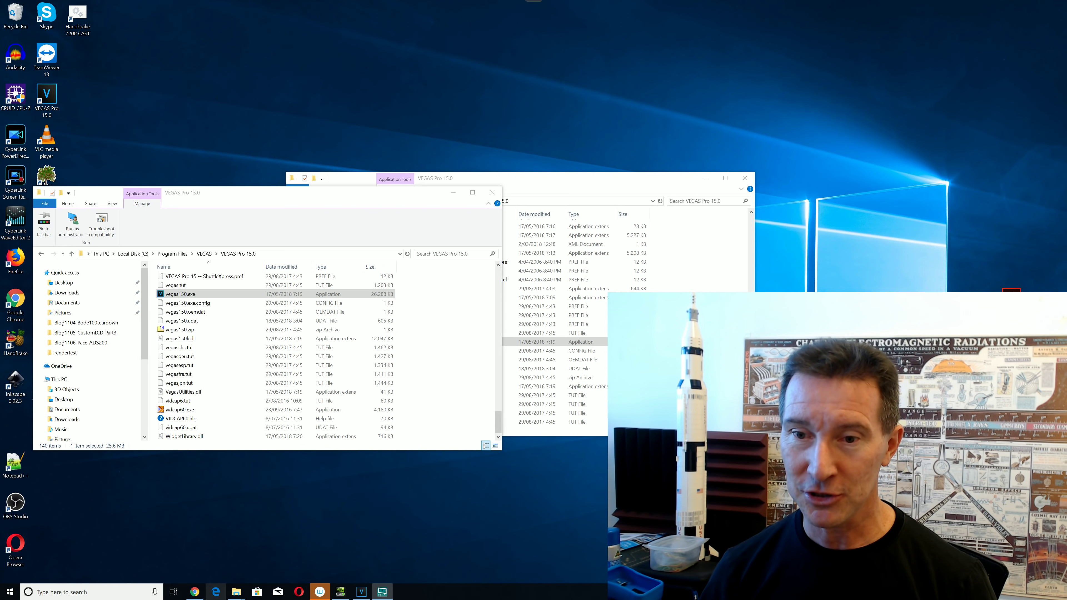
Dismiss the Start menu and launch vegas150.exe from the VEGAS Pro 15.0 folder.
{"action": "left_click", "coordinate": [10, 592]}
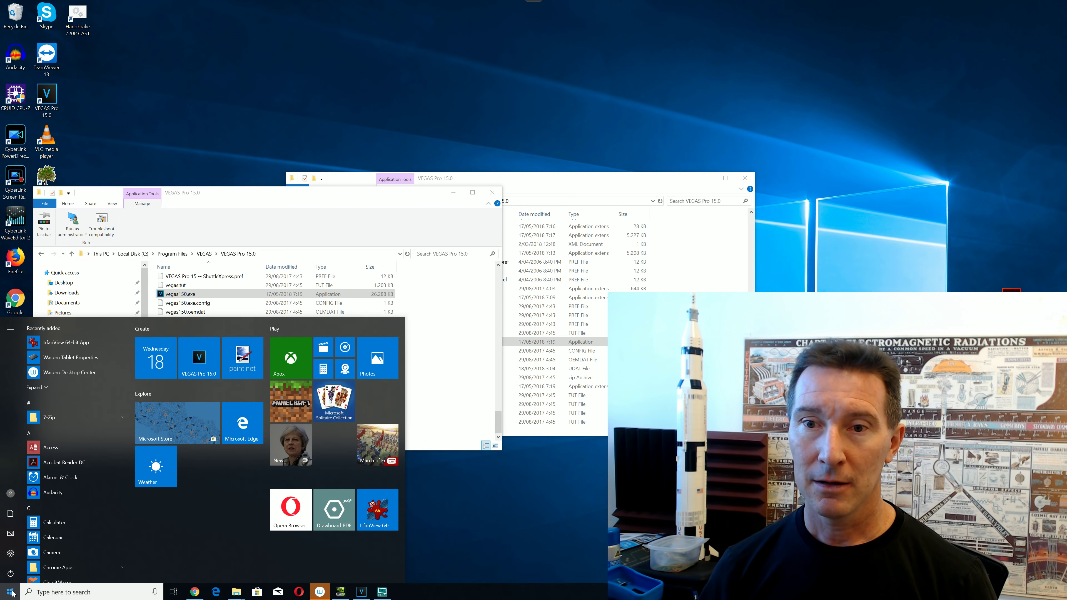
{"action": "left_click", "coordinate": [12, 593]}
{"action": "double_click", "coordinate": [192, 295]}
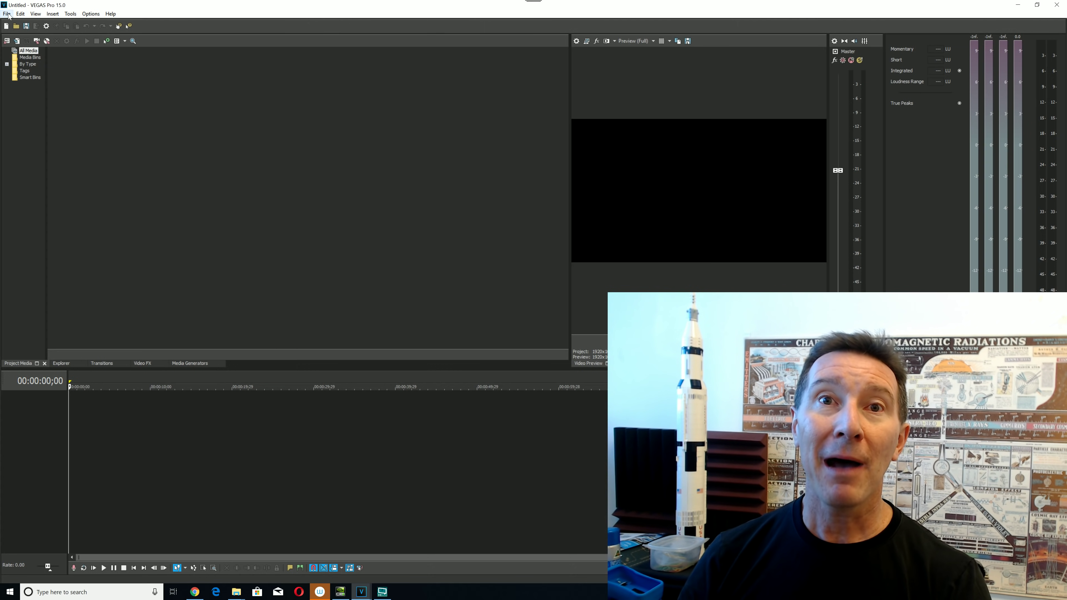
{"action": "left_click", "coordinate": [7, 13]}
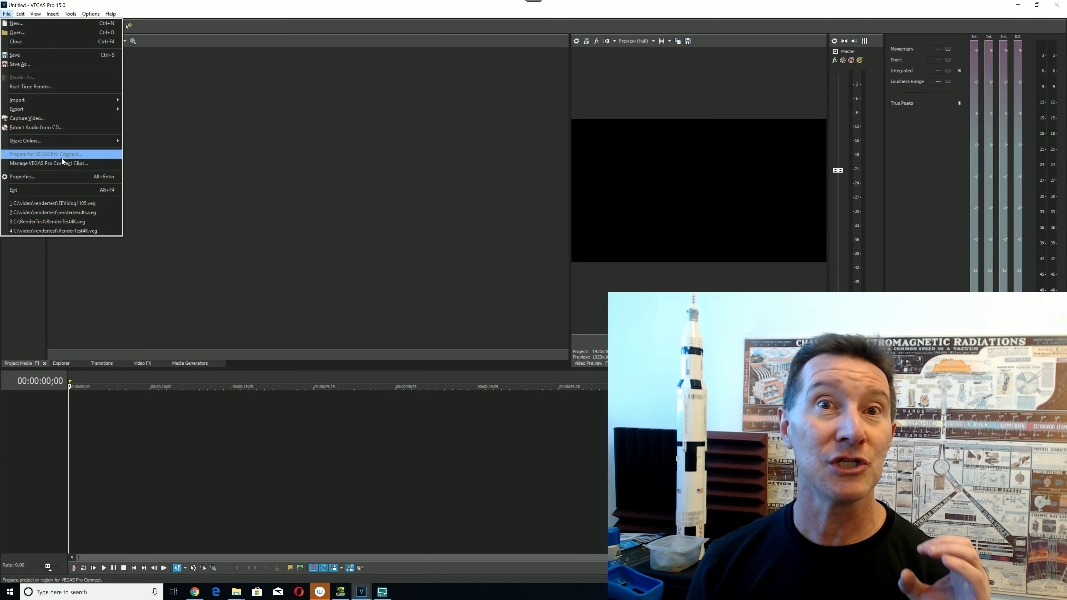
{"action": "mouse_move", "coordinate": [122, 142]}
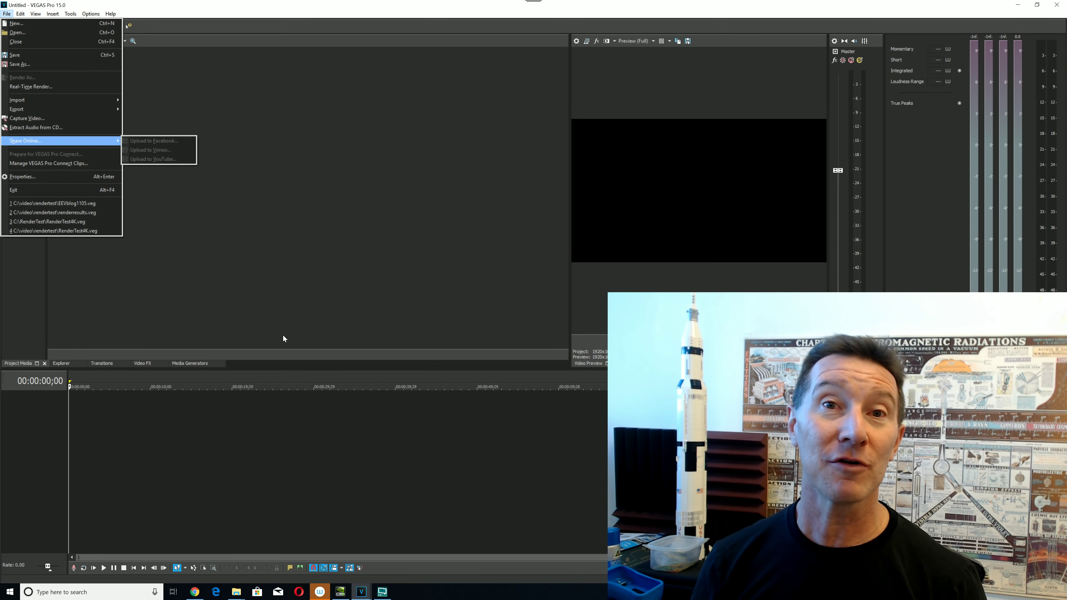
{"action": "left_click", "coordinate": [227, 10]}
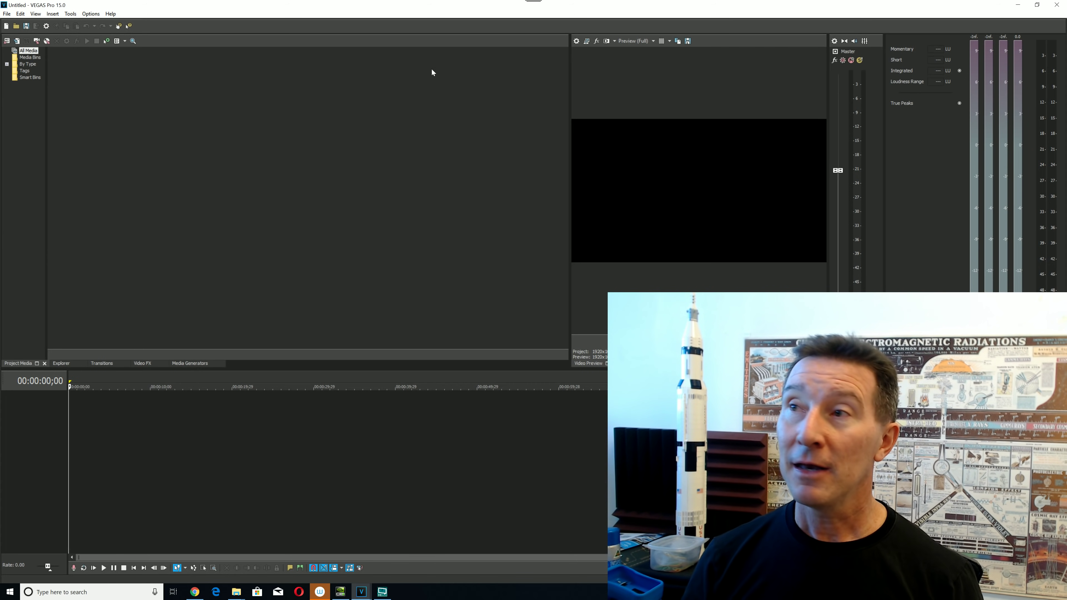
Minimize VEGAS Pro and shift the VEGAS Pro 15.0 folder window to the right.
{"action": "left_click", "coordinate": [1018, 5]}
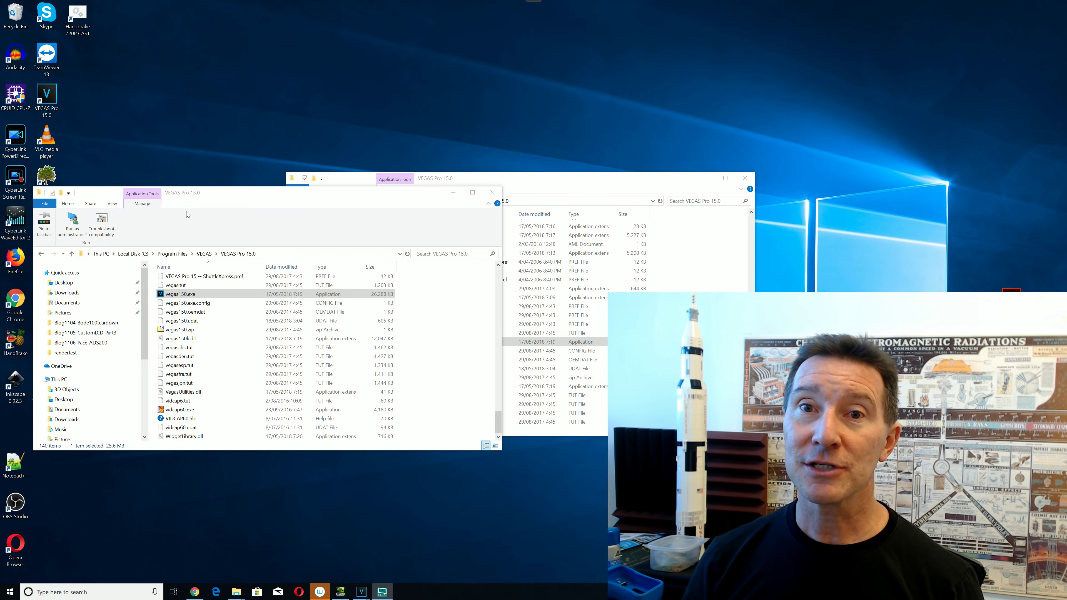
{"action": "left_click_drag", "start_coordinate": [218, 197], "coordinate": [279, 192]}
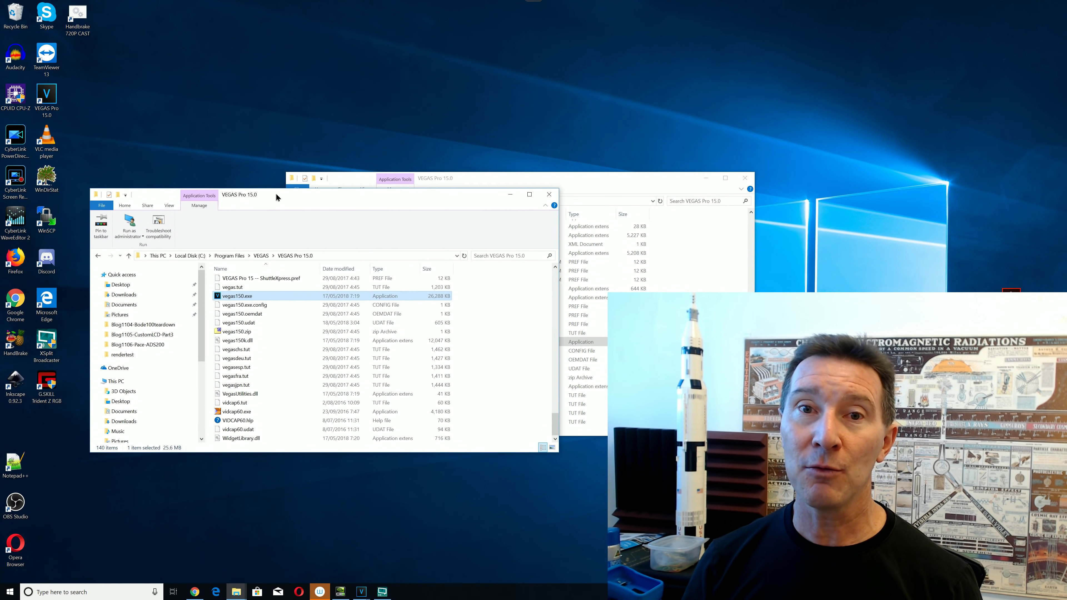
{"action": "left_click", "coordinate": [45, 227]}
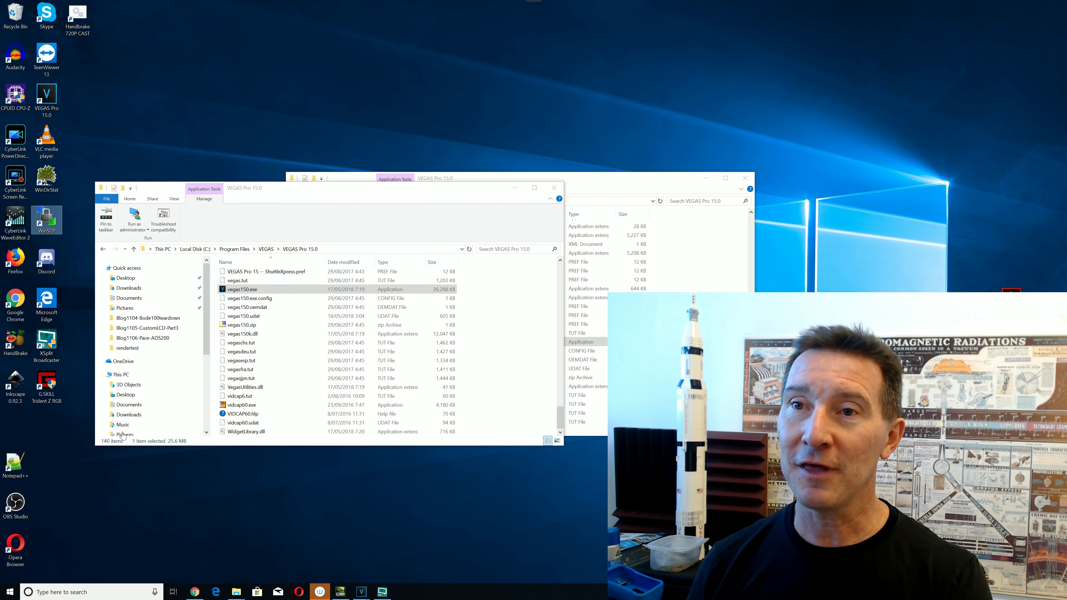
{"action": "right_click", "coordinate": [139, 158]}
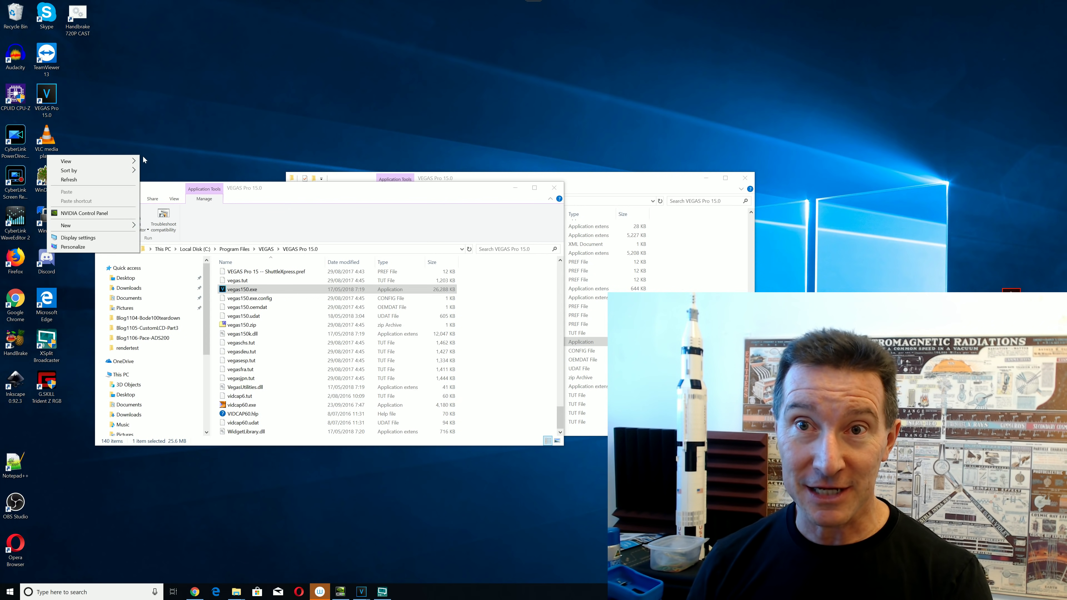
{"action": "left_click", "coordinate": [78, 237]}
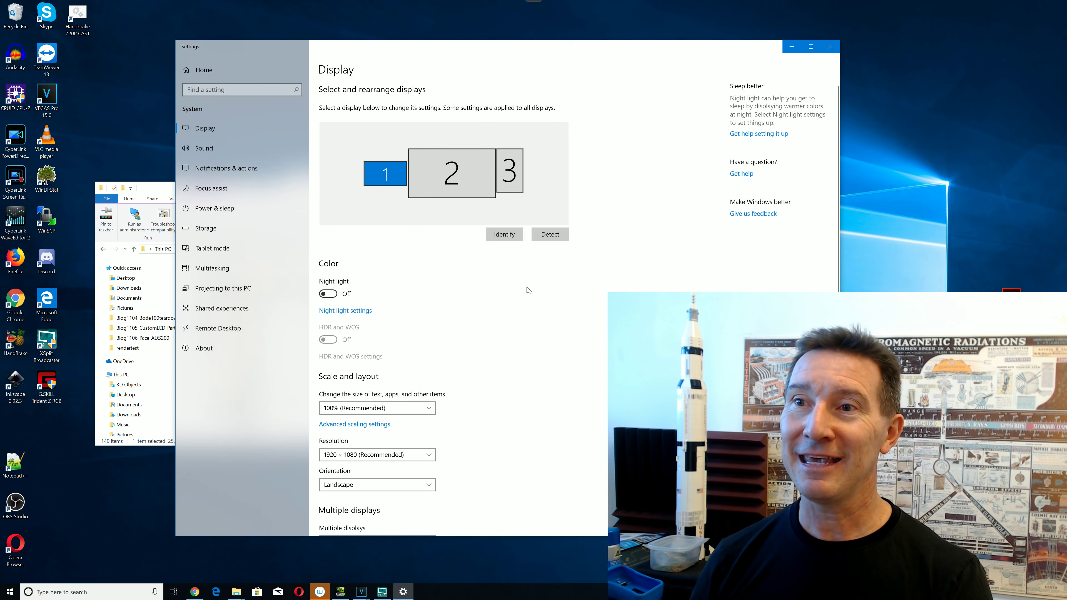
{"action": "left_click", "coordinate": [448, 191]}
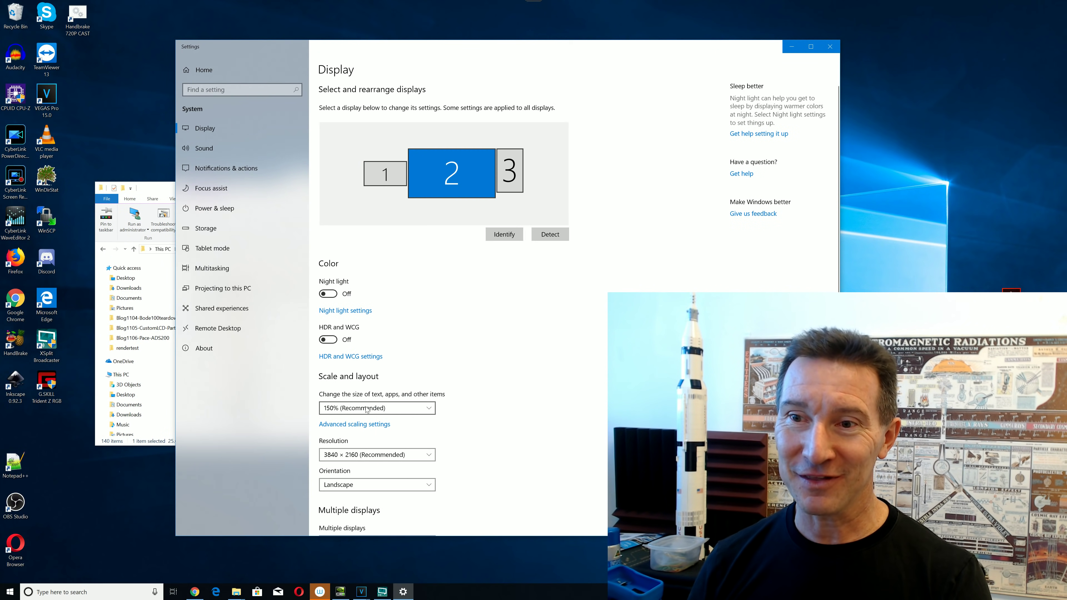
{"action": "left_click", "coordinate": [793, 48]}
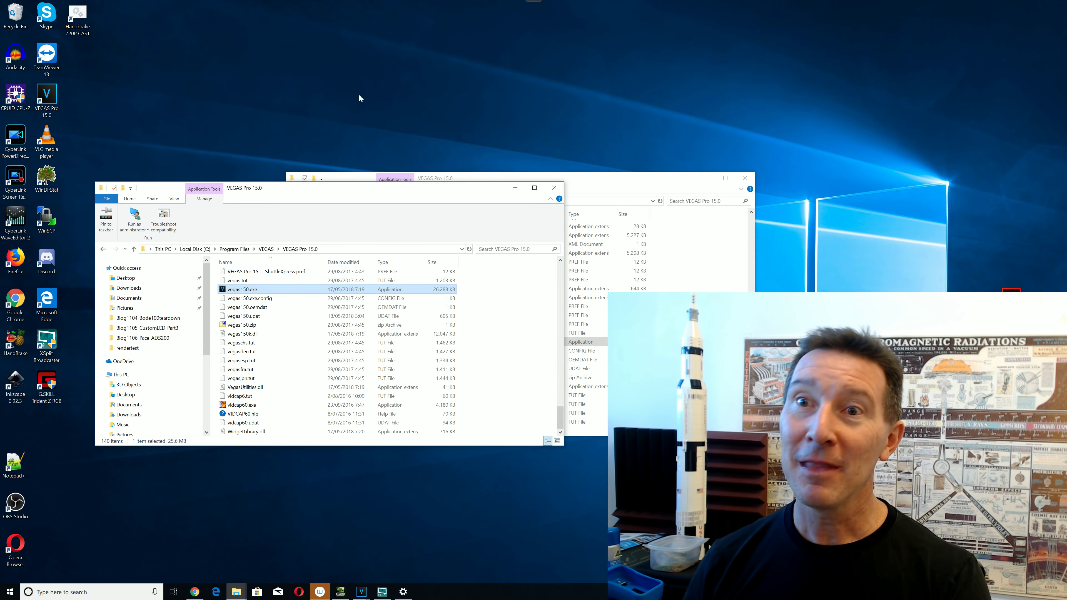
{"action": "right_click", "coordinate": [223, 126]}
{"action": "left_click", "coordinate": [191, 185]}
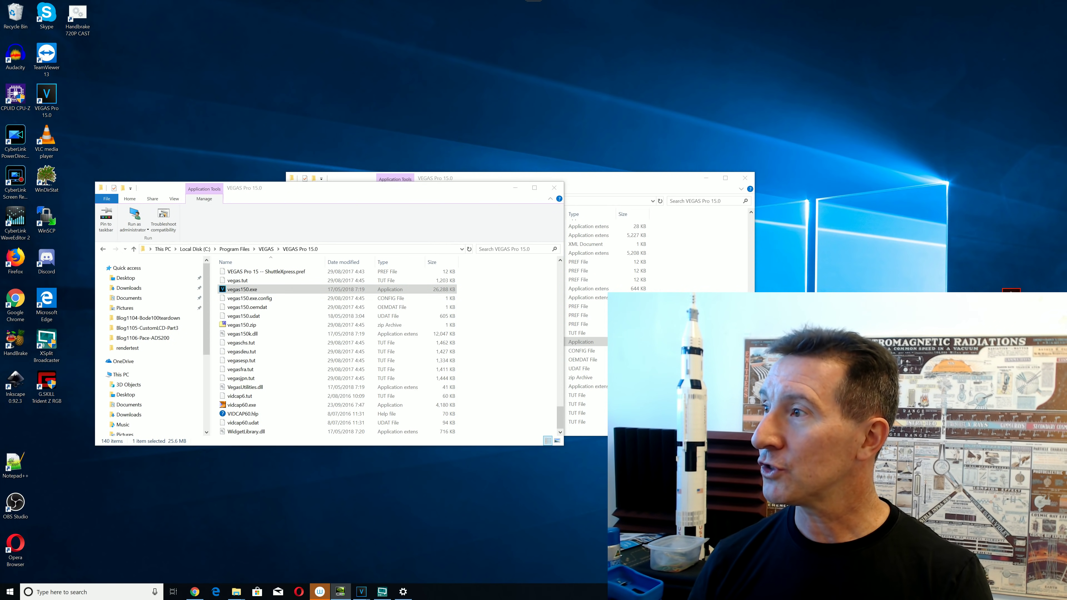
{"action": "left_click_drag", "start_coordinate": [500, 129], "coordinate": [299, 85]}
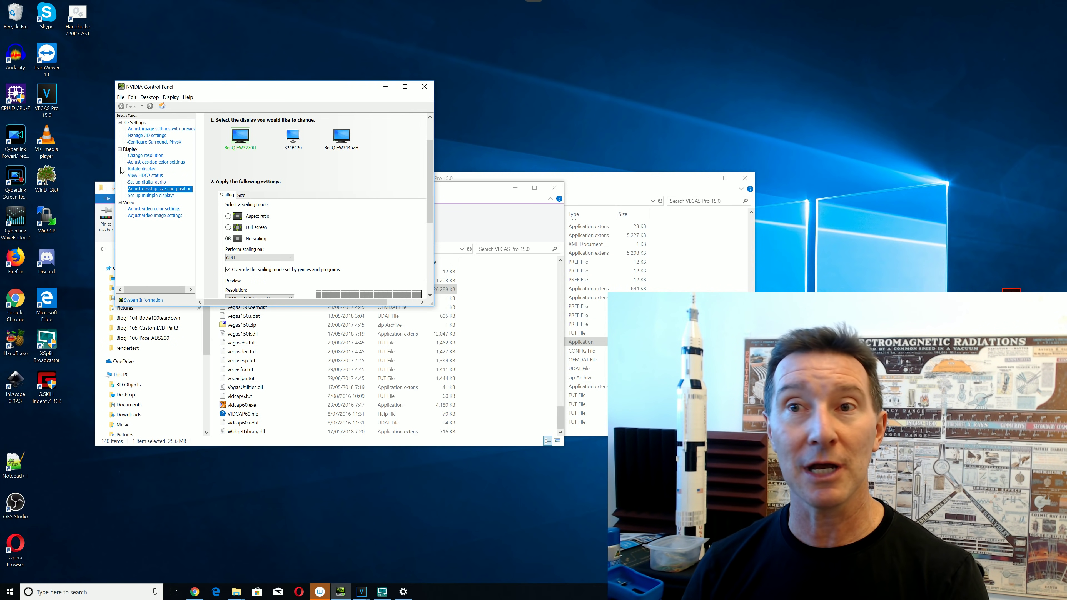
{"action": "left_click", "coordinate": [424, 87]}
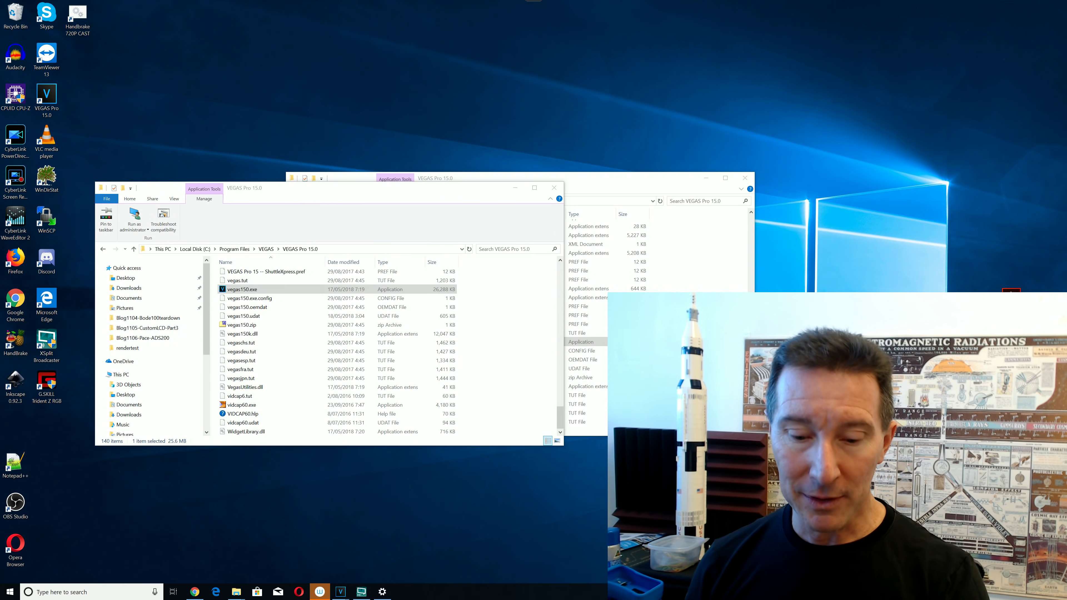
{"action": "left_click", "coordinate": [85, 592]}
{"action": "type", "text": "clear"}
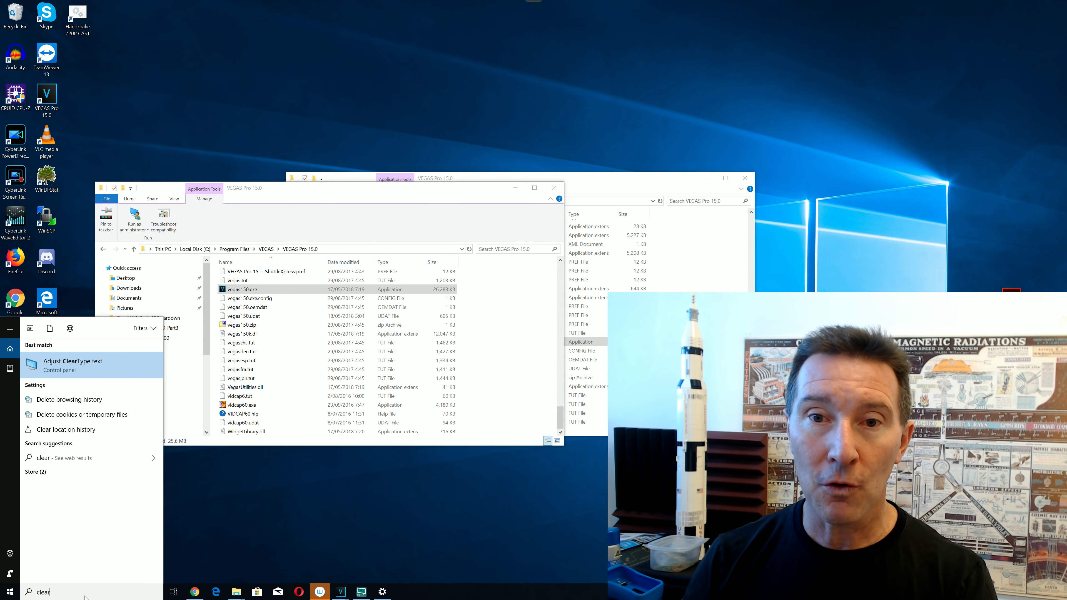
{"action": "key", "text": "Return"}
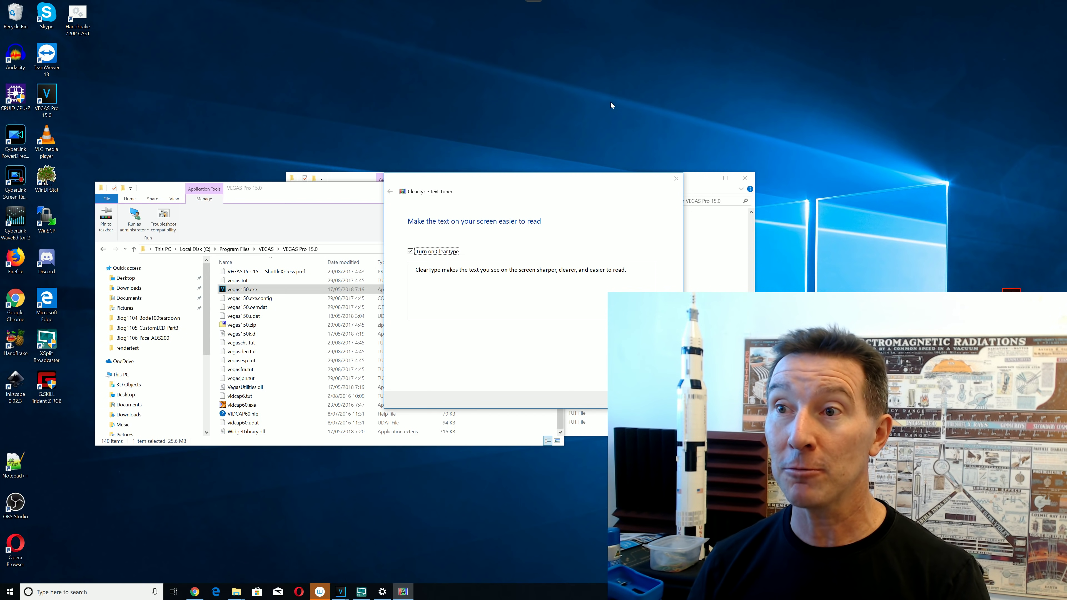
{"action": "left_click_drag", "start_coordinate": [559, 180], "coordinate": [277, 78]}
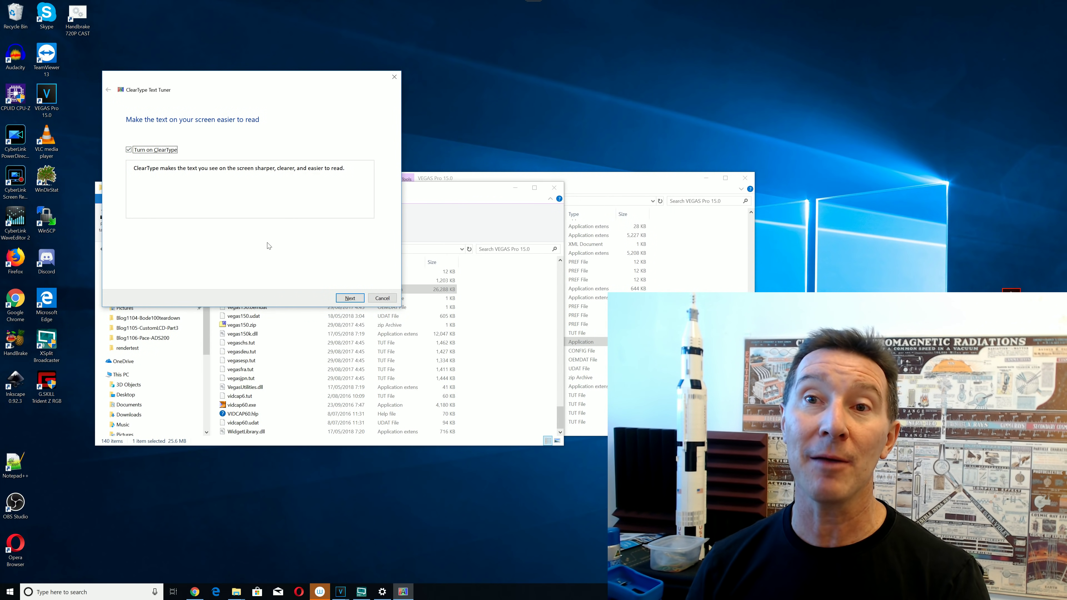
{"action": "left_click", "coordinate": [129, 150]}
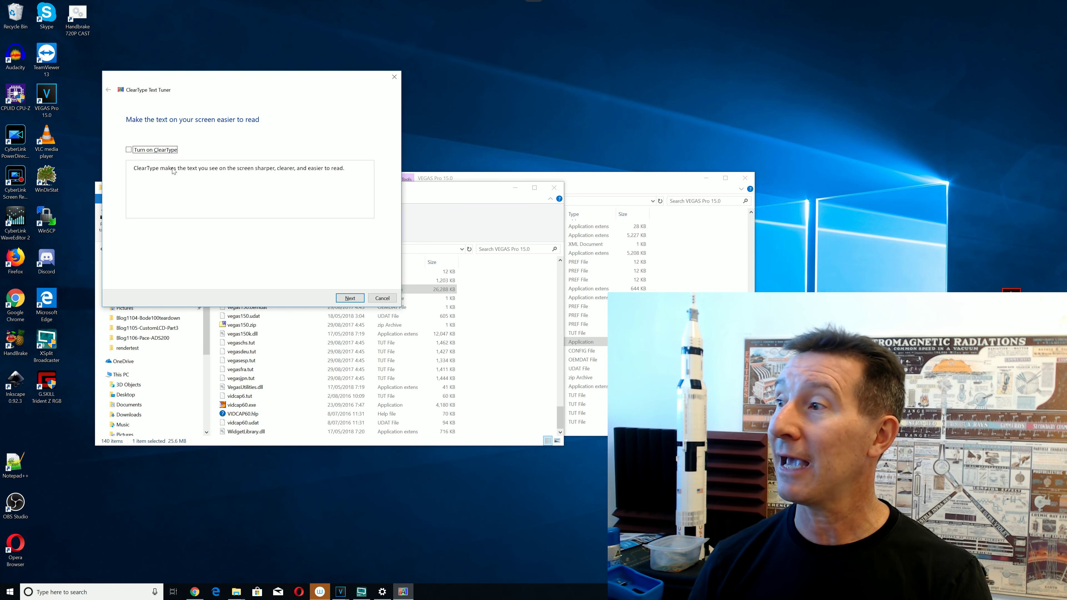
{"action": "left_click", "coordinate": [129, 150]}
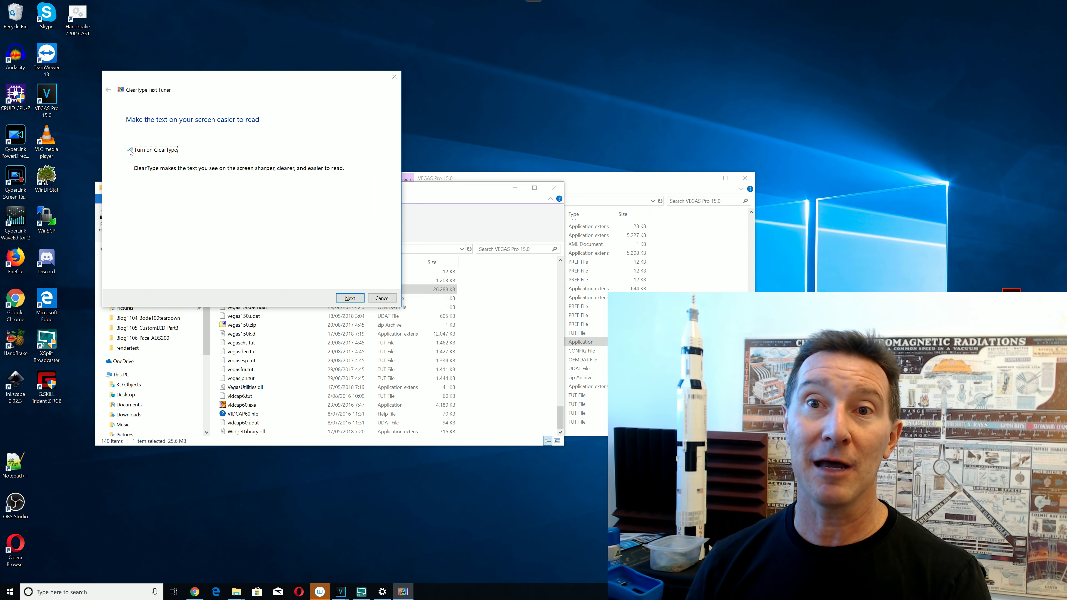
{"action": "left_click", "coordinate": [129, 150]}
{"action": "left_click", "coordinate": [129, 150]}
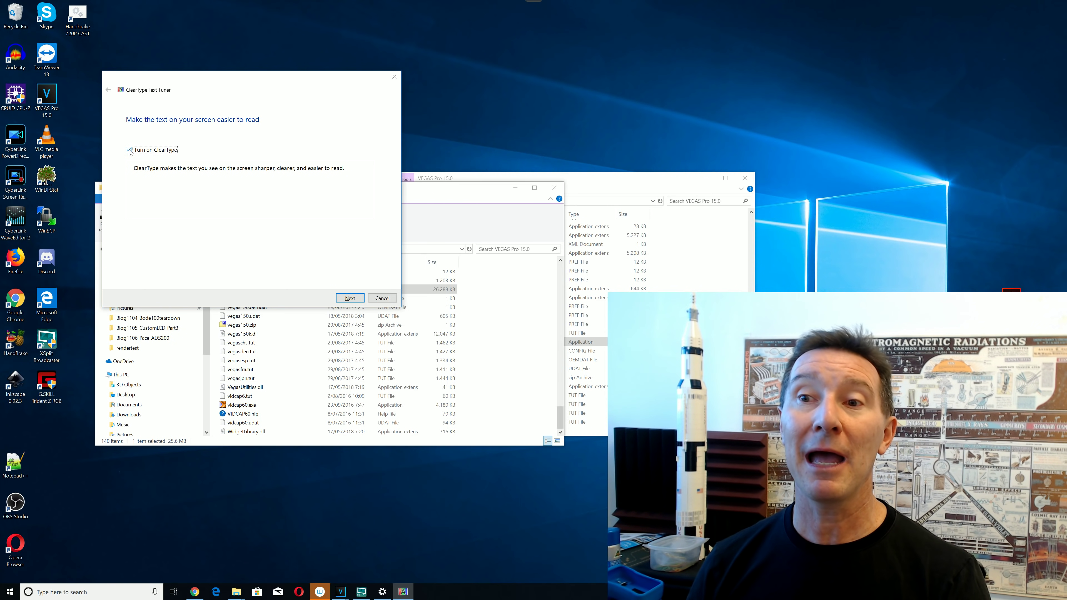
{"action": "left_click", "coordinate": [129, 150]}
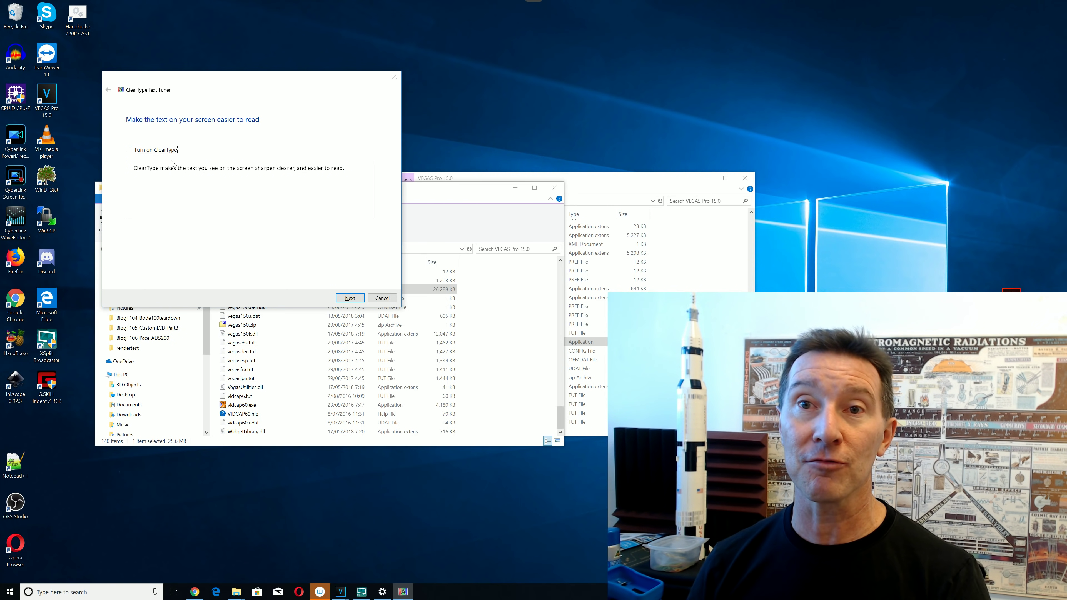
{"action": "left_click", "coordinate": [350, 299]}
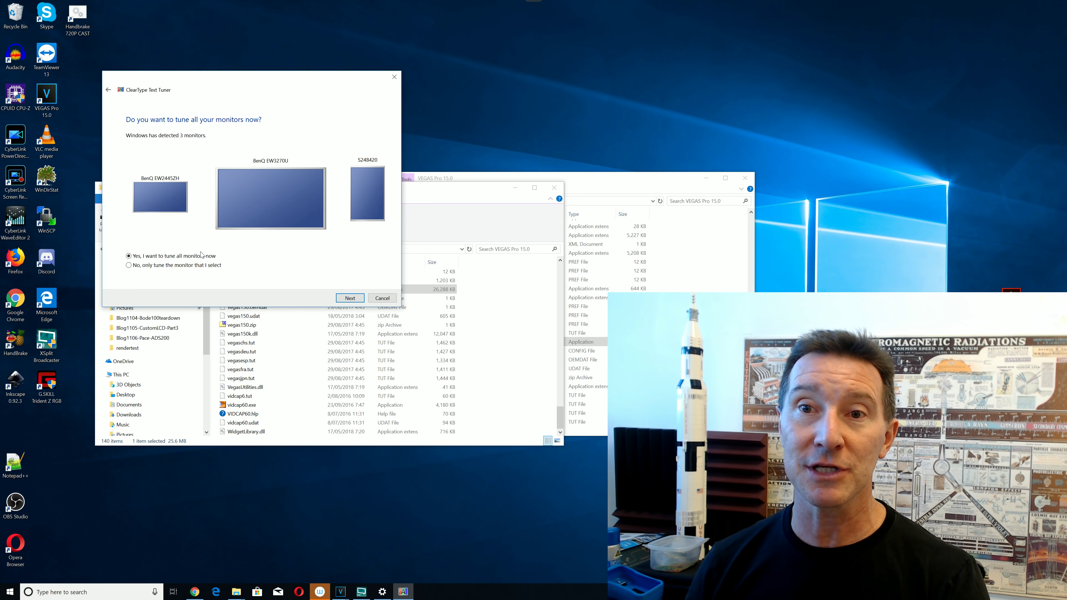
{"action": "left_click", "coordinate": [194, 265]}
{"action": "left_click", "coordinate": [254, 193]}
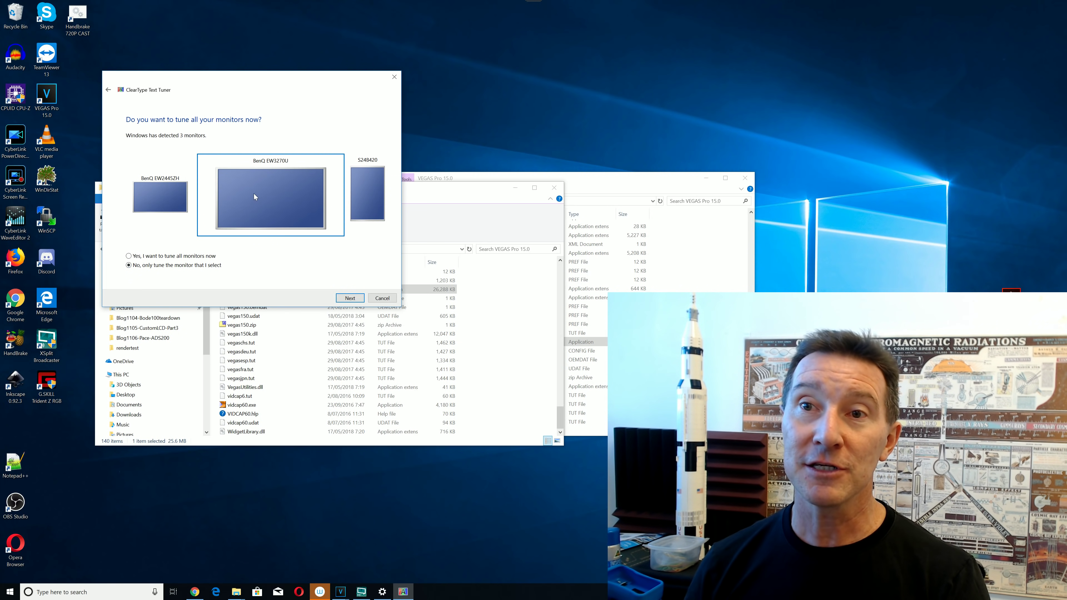
{"action": "left_click", "coordinate": [353, 302]}
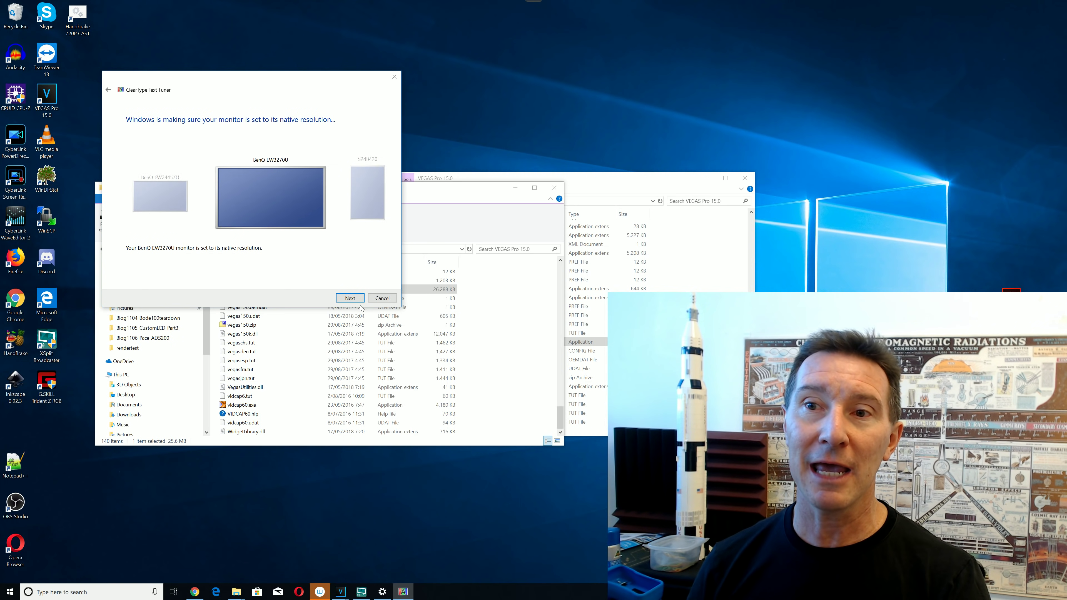
{"action": "left_click", "coordinate": [350, 298]}
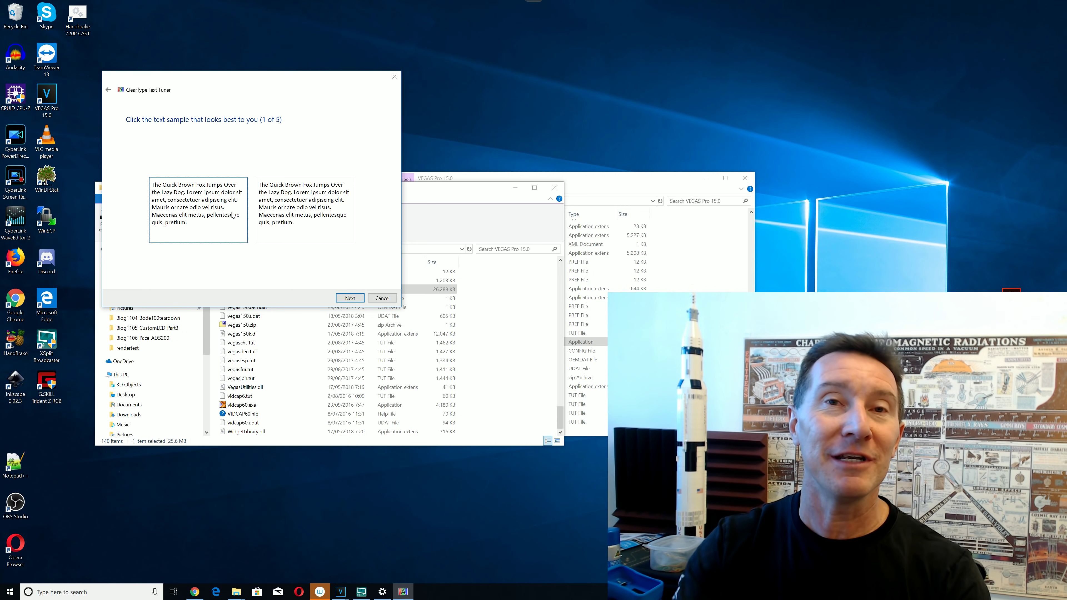
{"action": "left_click", "coordinate": [382, 299]}
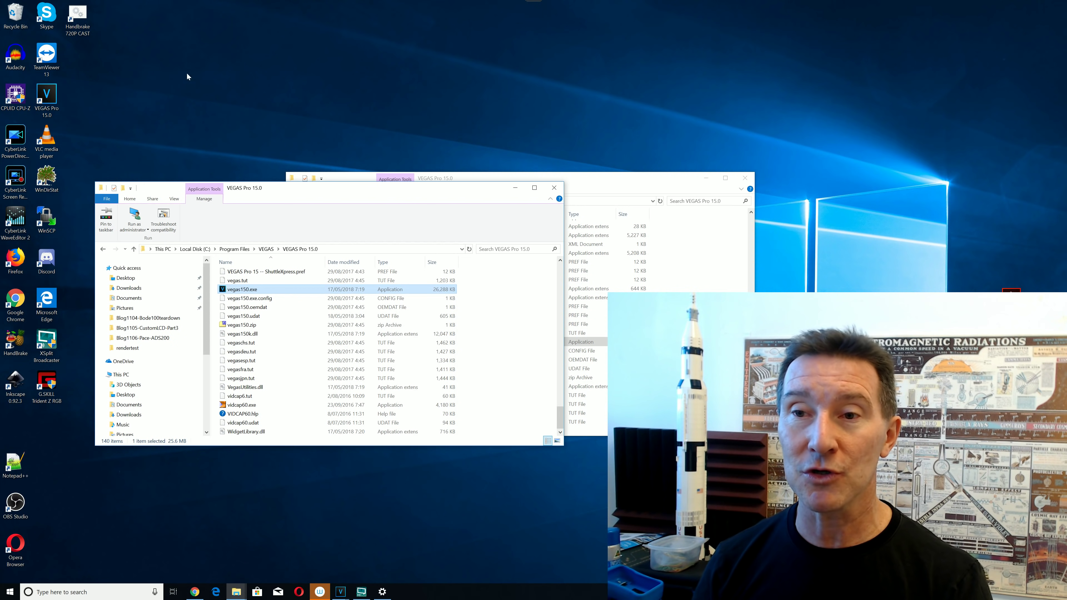
Launch IrfanView by searching 'irfan' and restore it to a smaller window.
{"action": "scroll", "coordinate": [269, 318], "scroll_direction": "up", "scroll_amount": 3}
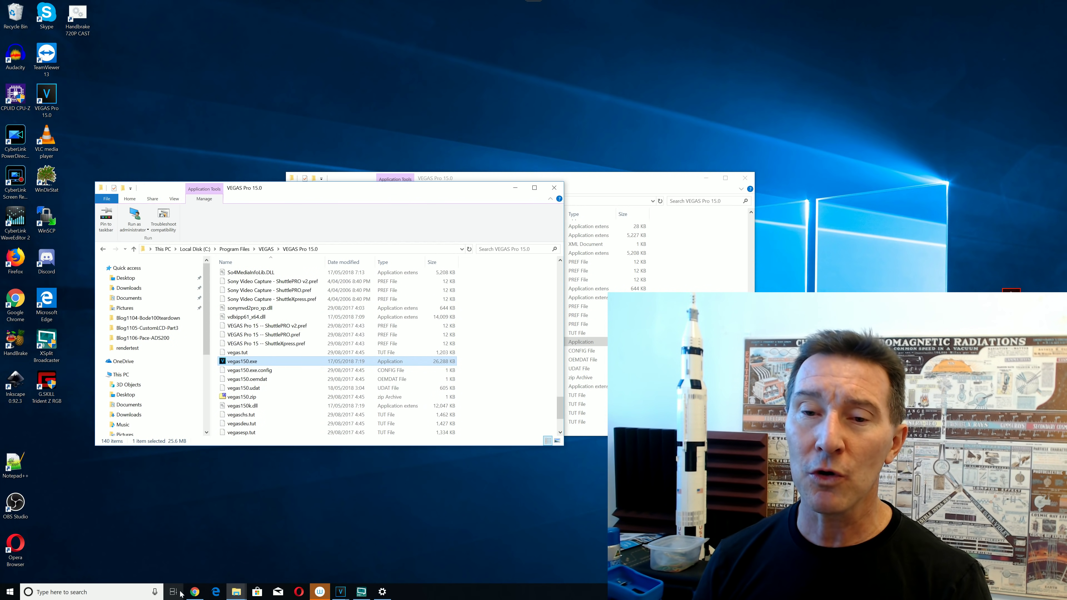
{"action": "left_click", "coordinate": [129, 593]}
{"action": "type", "text": "irfan"}
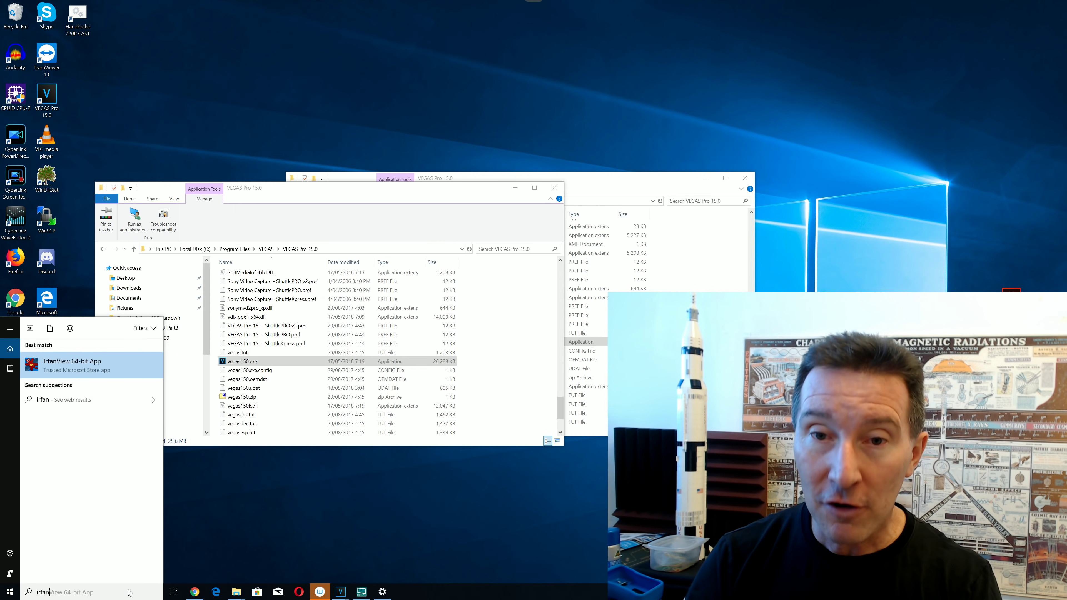
{"action": "key", "text": "Return"}
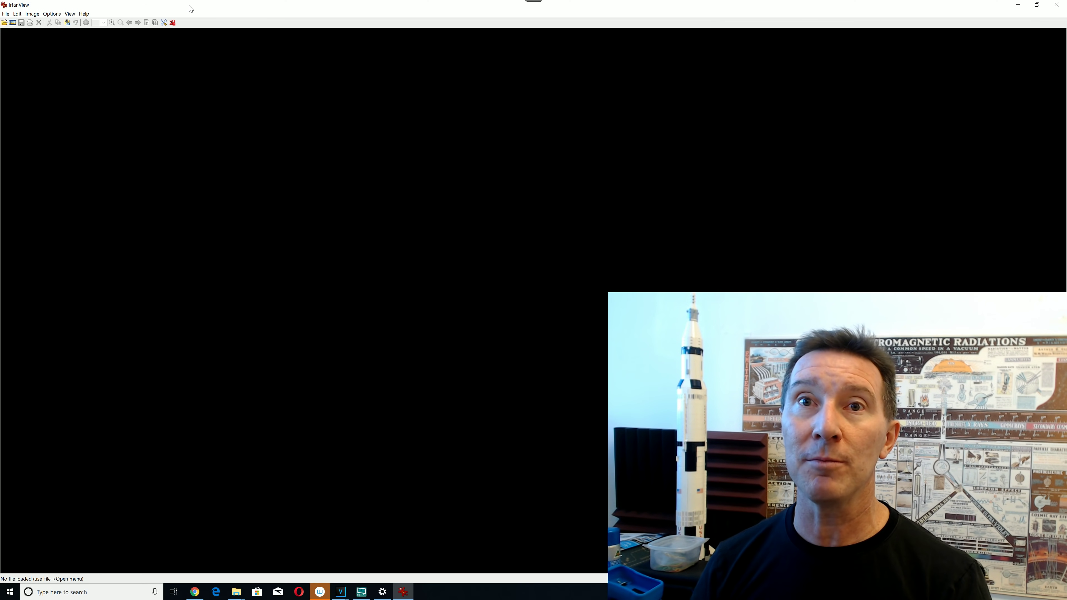
{"action": "left_click_drag", "start_coordinate": [214, 6], "coordinate": [256, 96]}
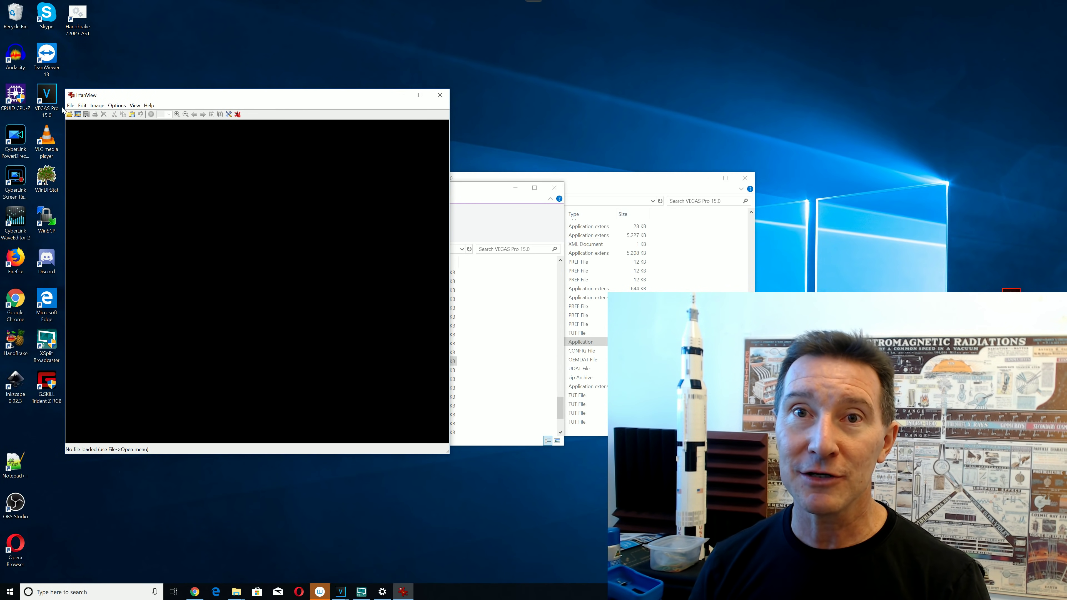
Browse IrfanView's File menu, minimizing and restoring the window in between.
{"action": "left_click", "coordinate": [71, 105]}
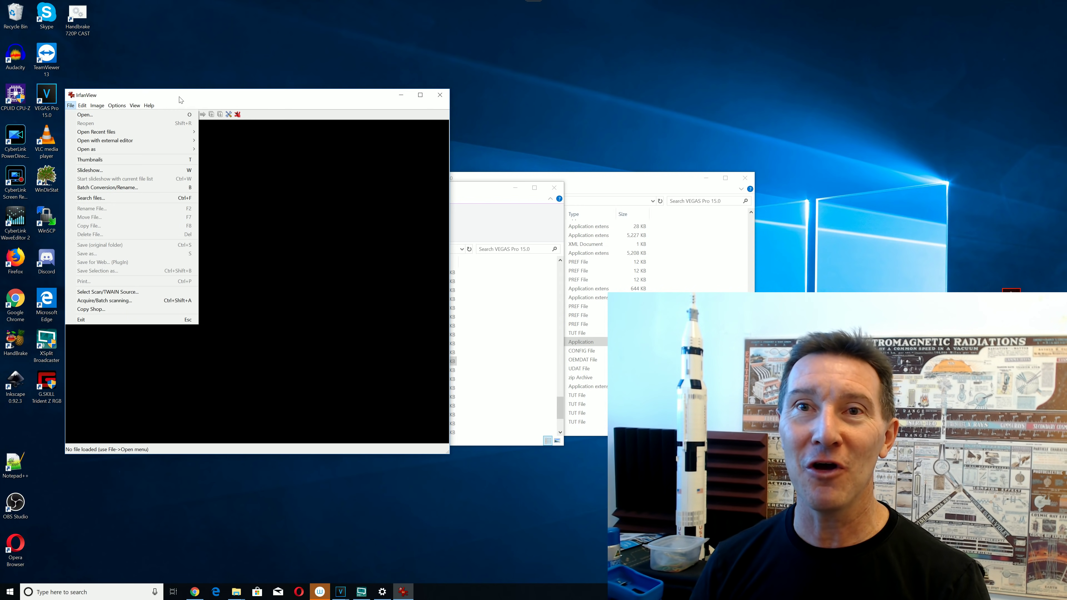
{"action": "left_click", "coordinate": [402, 95]}
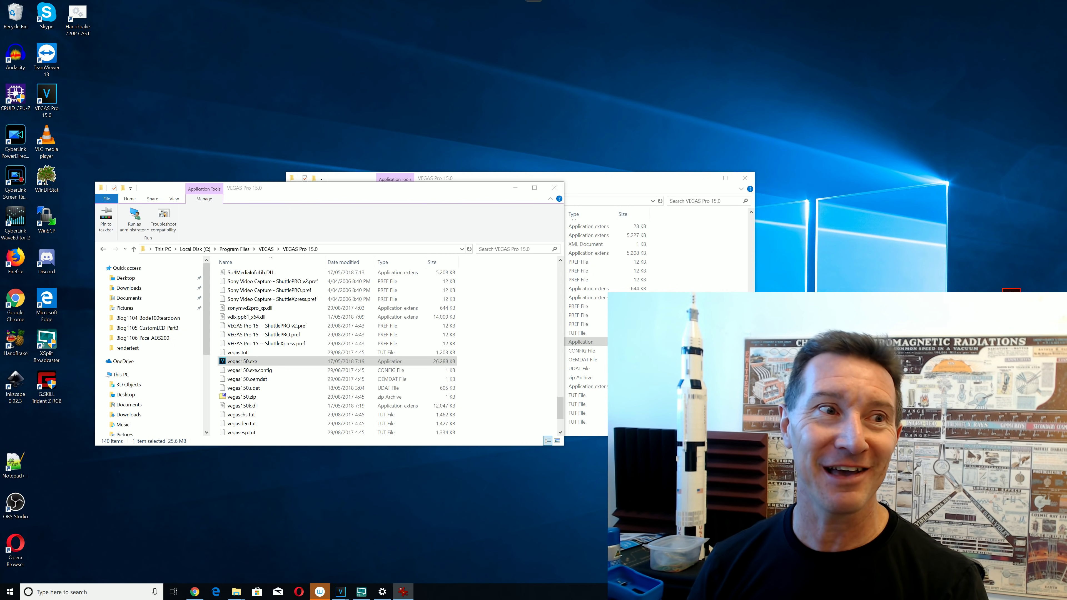
{"action": "left_click", "coordinate": [403, 592]}
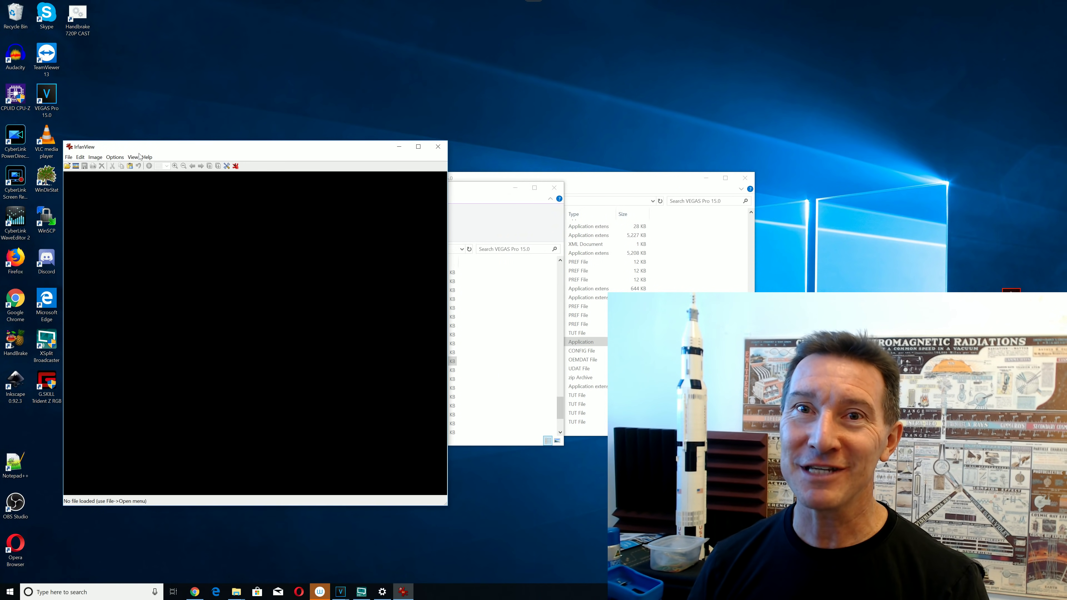
{"action": "left_click", "coordinate": [68, 158]}
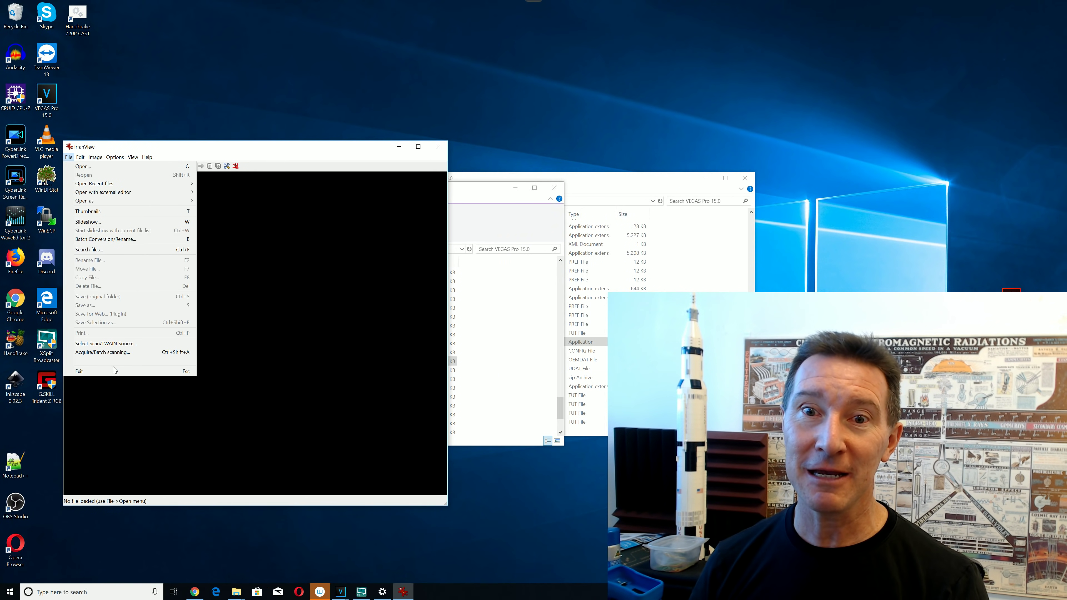
{"action": "mouse_move", "coordinate": [117, 198]}
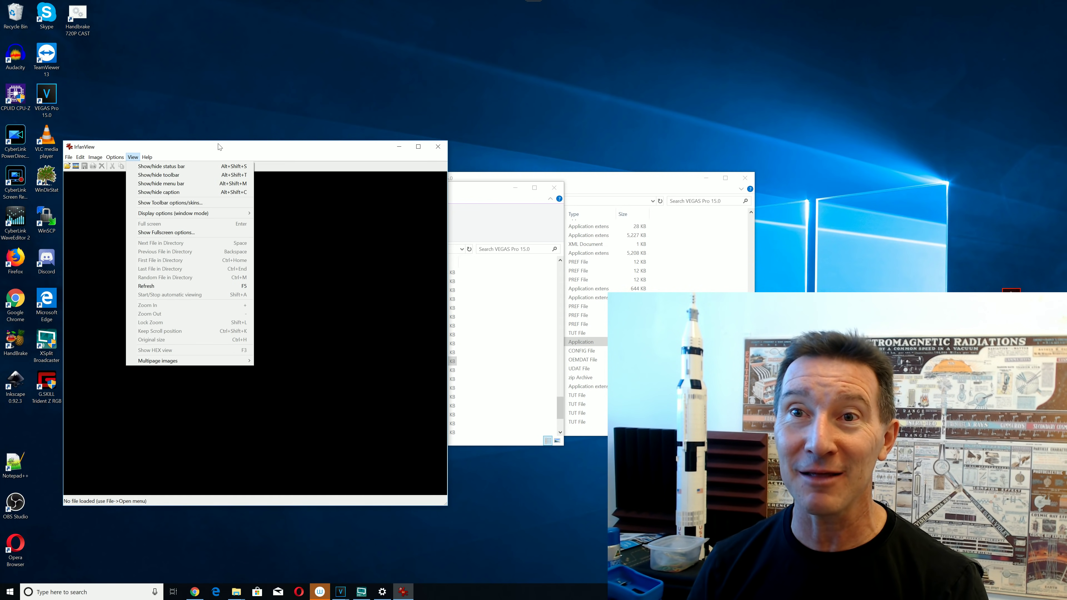
Drag IrfanView off-screen and back, then close it.
{"action": "left_click_drag", "start_coordinate": [222, 146], "coordinate": [2, 172]}
{"action": "key", "text": "Escape"}
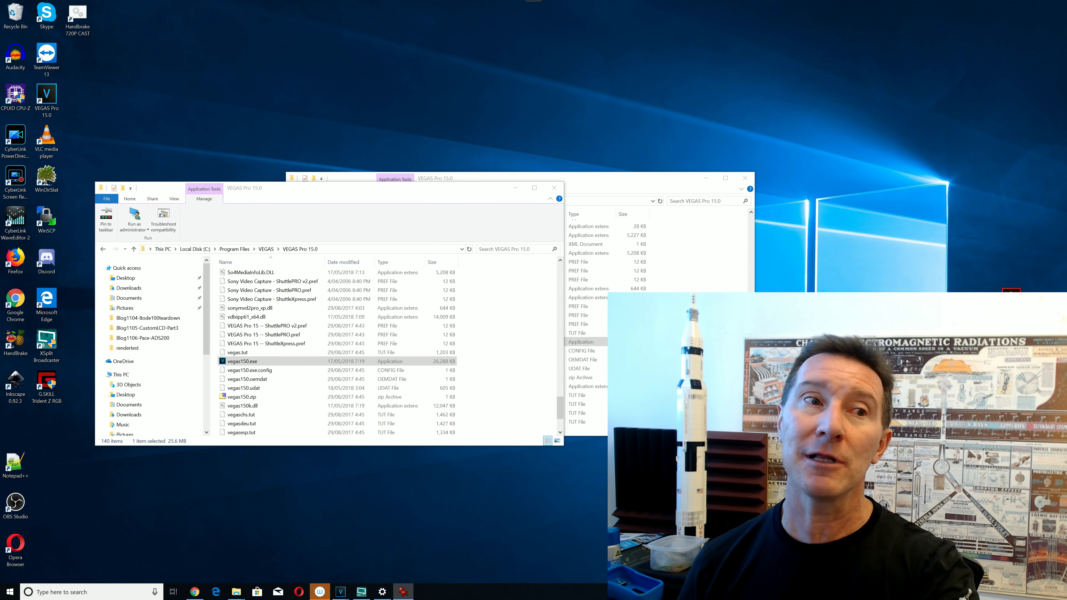
{"action": "left_click_drag", "start_coordinate": [63, 133], "coordinate": [189, 132]}
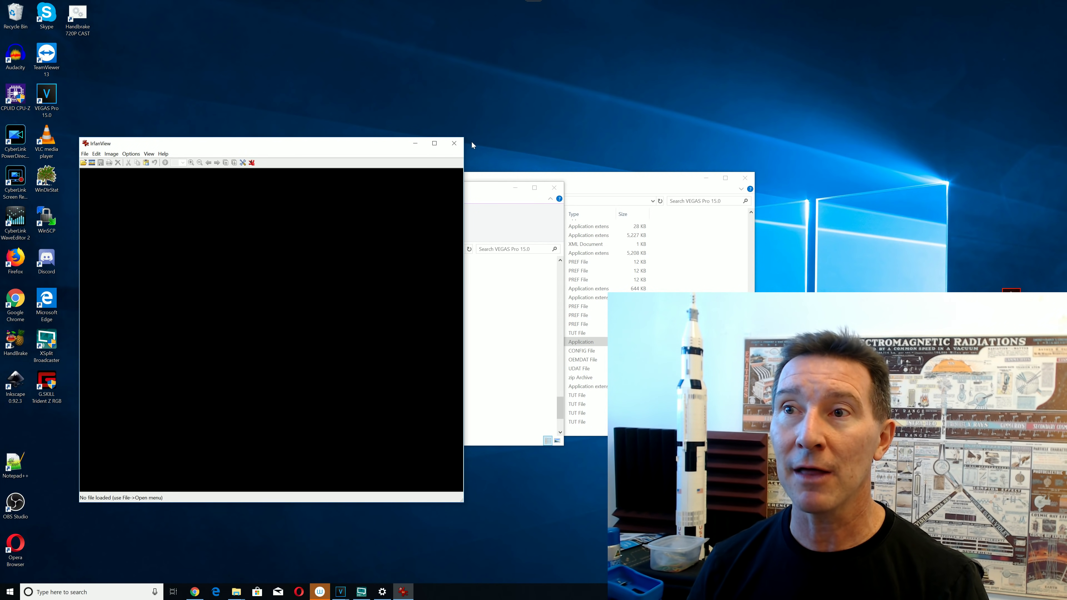
{"action": "left_click", "coordinate": [454, 143]}
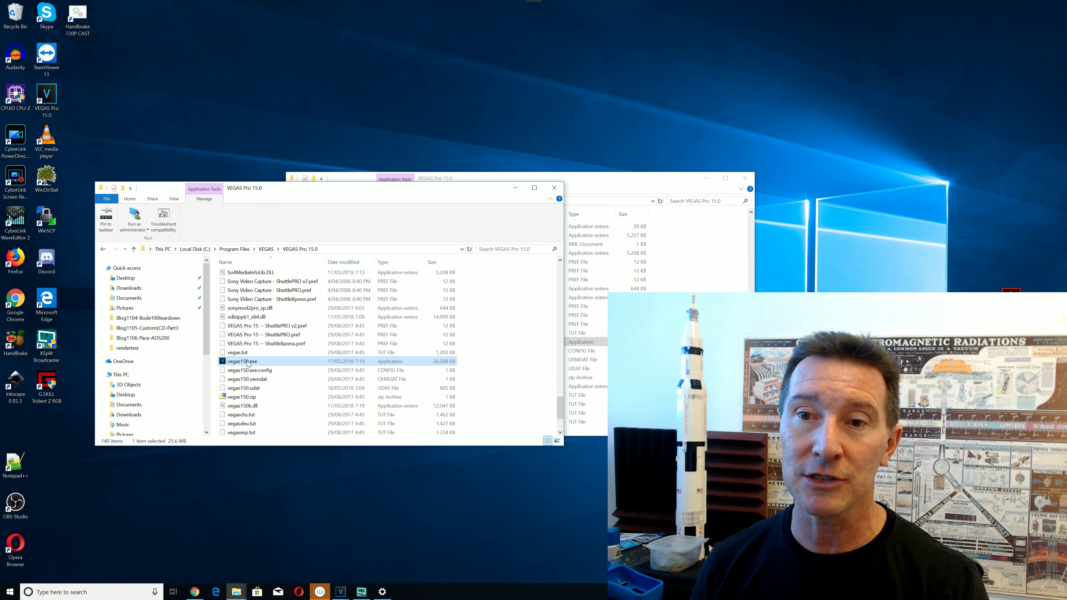
Open the Compatibility tab of vegas150.exe's Properties.
{"action": "right_click", "coordinate": [248, 363]}
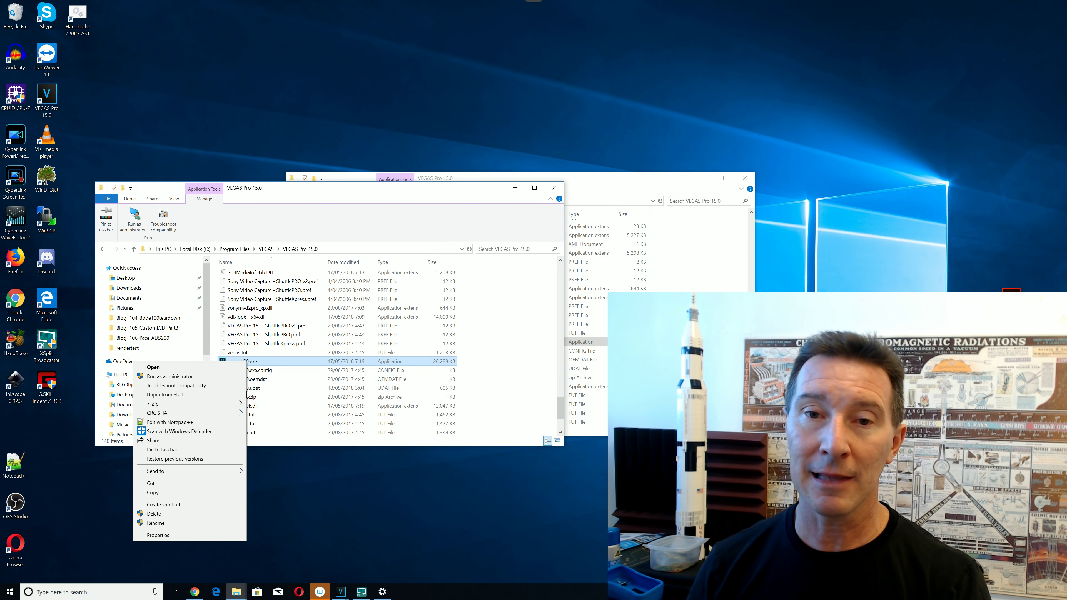
{"action": "left_click", "coordinate": [189, 537]}
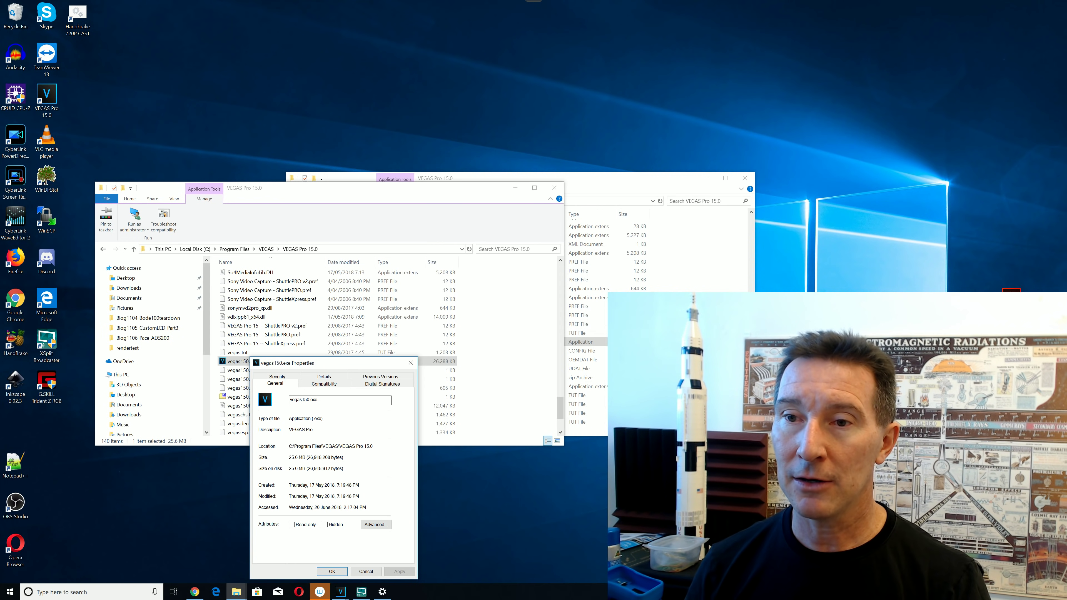
{"action": "left_click", "coordinate": [324, 386]}
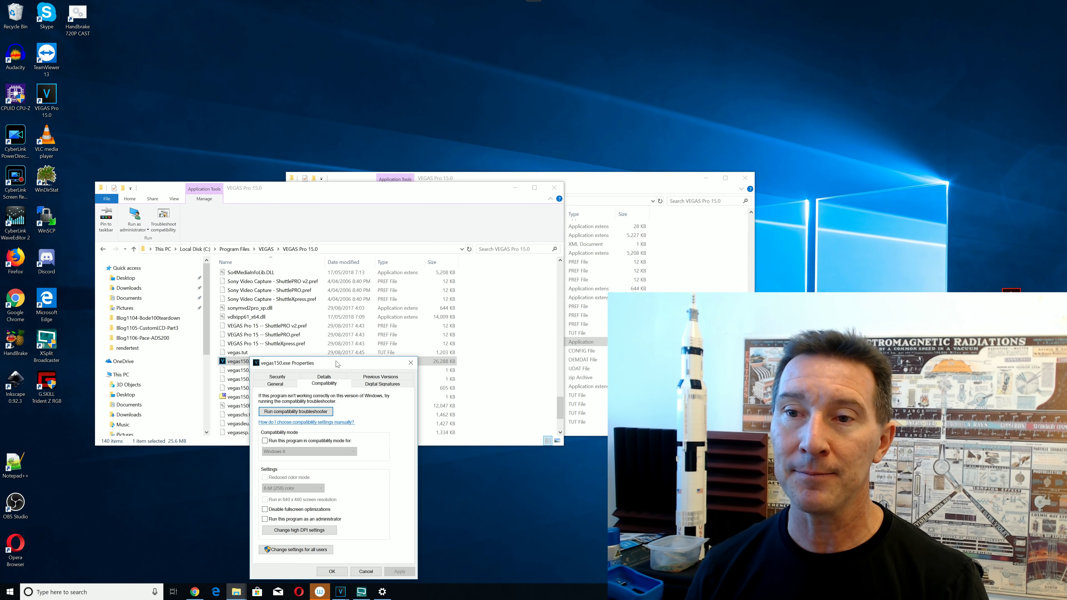
{"action": "left_click_drag", "start_coordinate": [335, 362], "coordinate": [242, 145]}
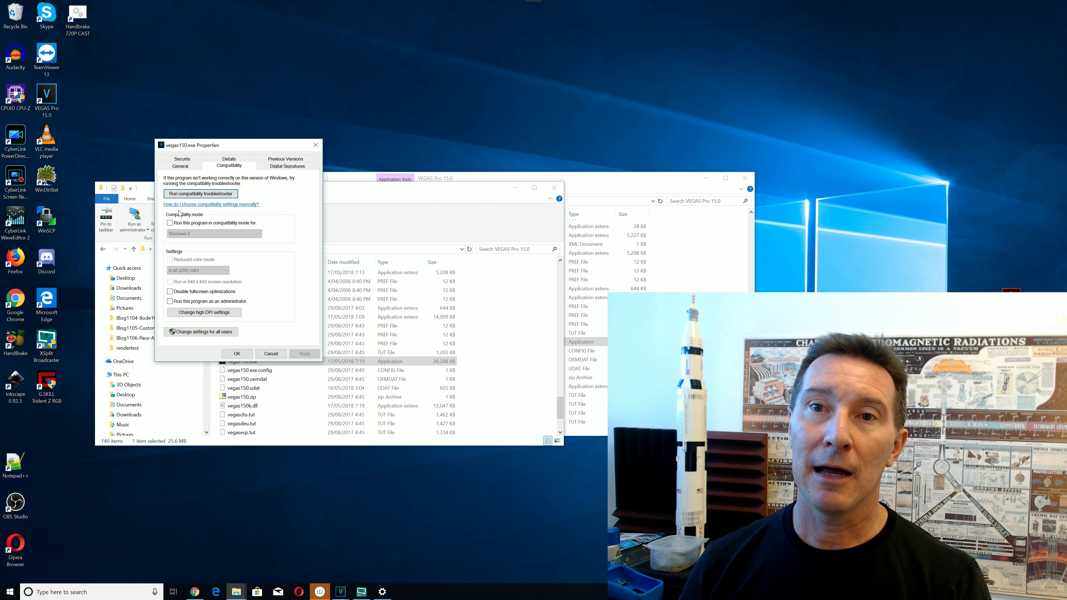
Override high DPI scaling performed by Application, apply it, then launch vegas150.exe.
{"action": "left_click", "coordinate": [203, 314]}
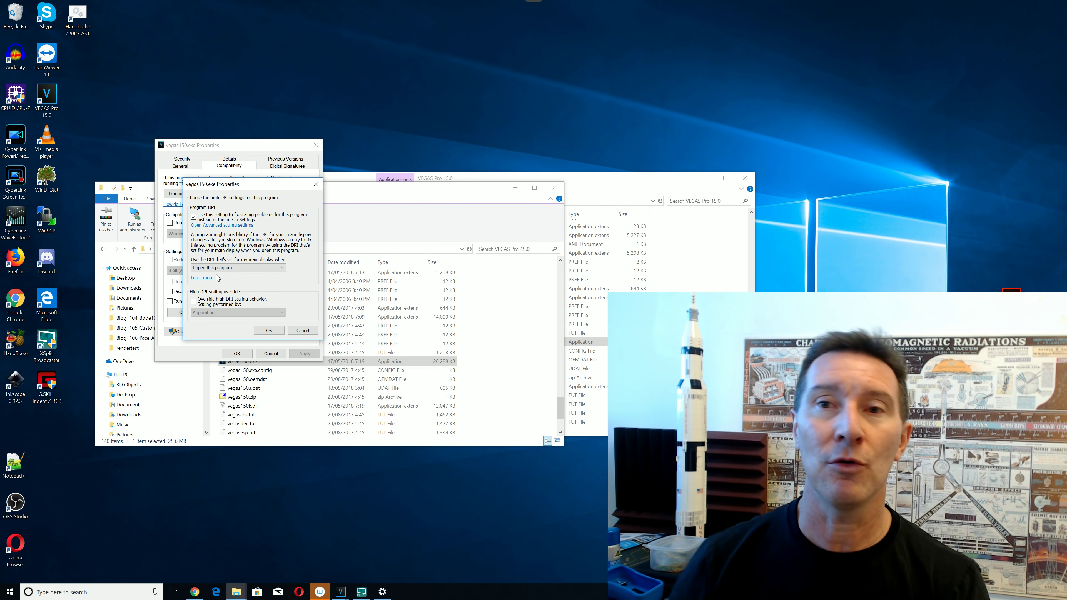
{"action": "left_click", "coordinate": [194, 304]}
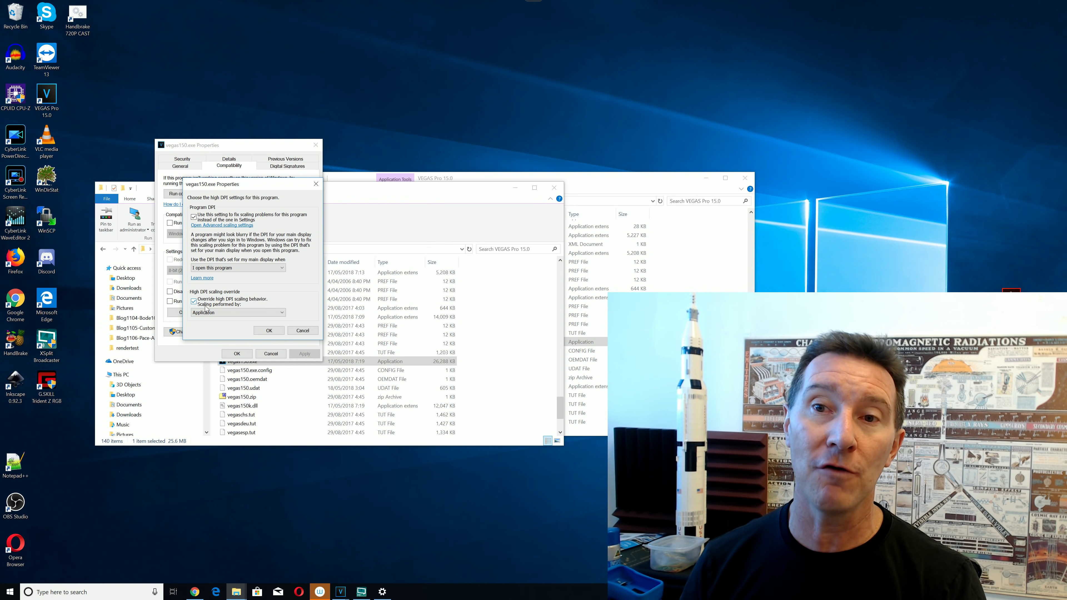
{"action": "left_click", "coordinate": [222, 313]}
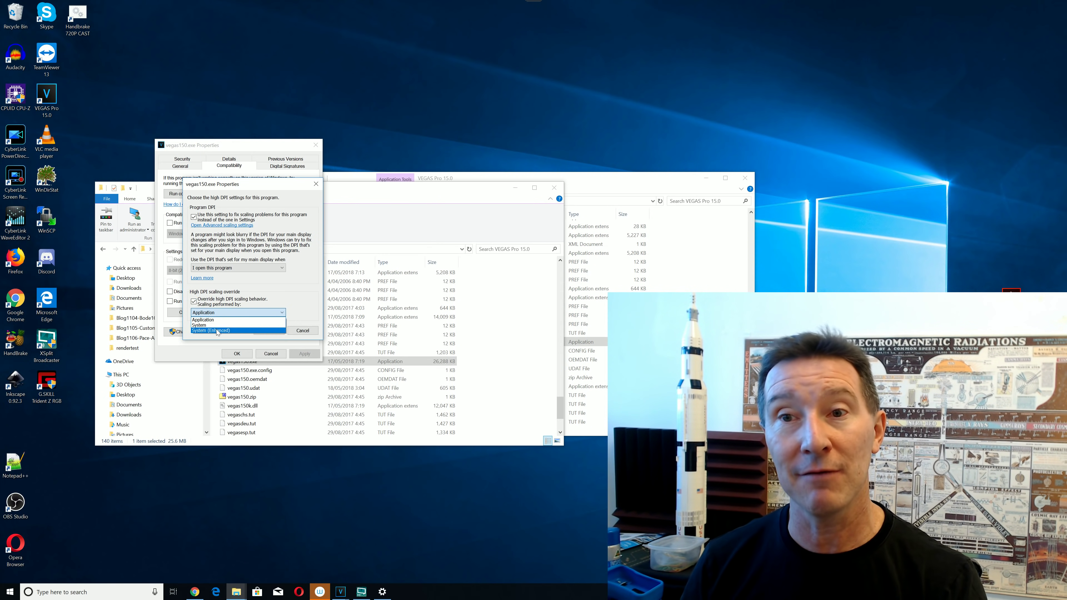
{"action": "left_click", "coordinate": [217, 320]}
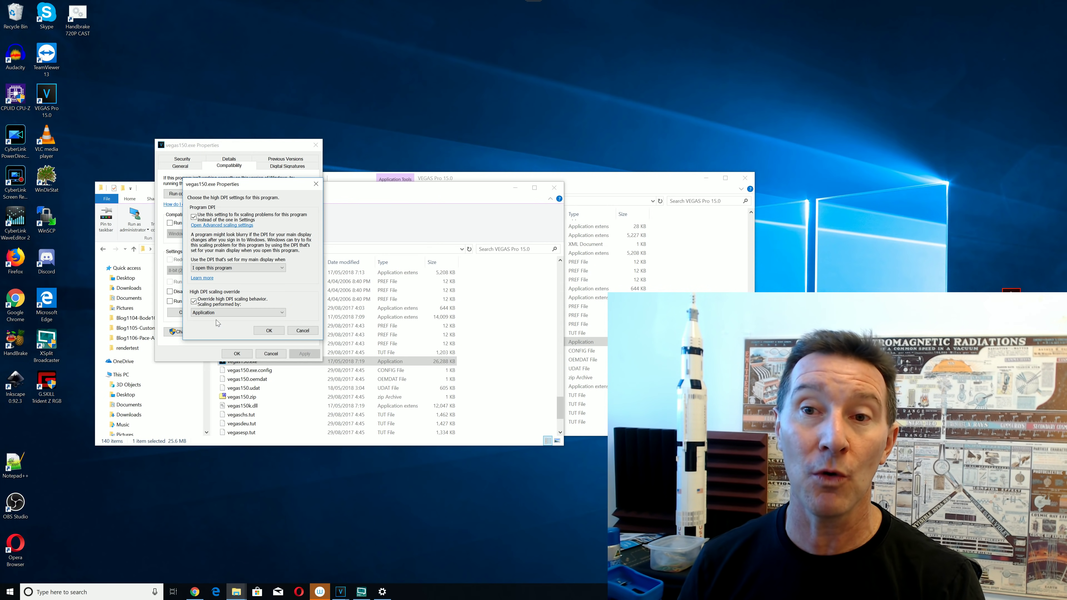
{"action": "left_click", "coordinate": [267, 331]}
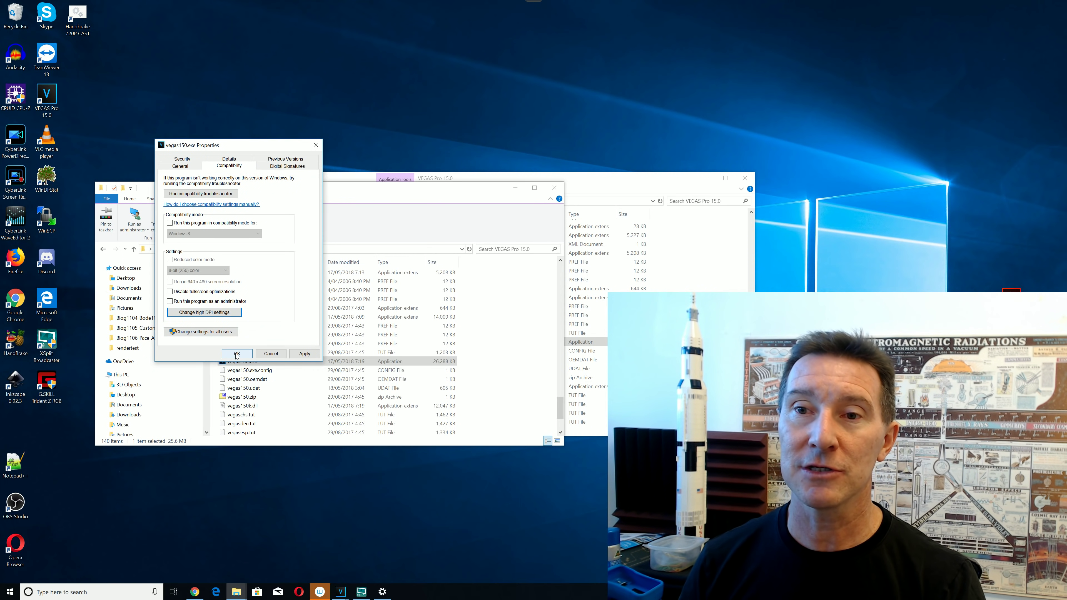
{"action": "left_click", "coordinate": [304, 354]}
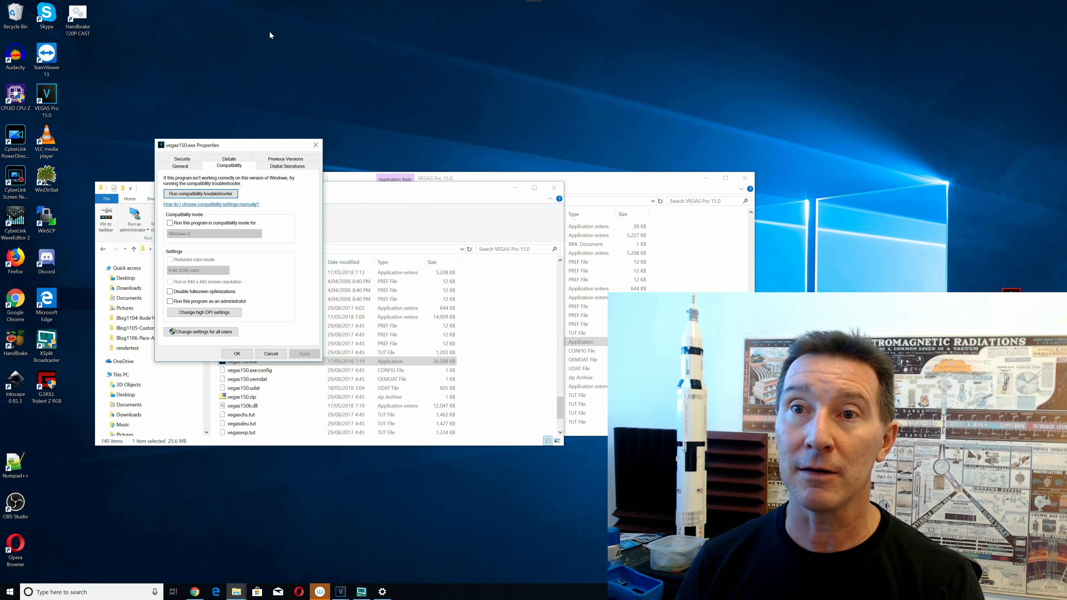
{"action": "left_click_drag", "start_coordinate": [250, 144], "coordinate": [242, 82]}
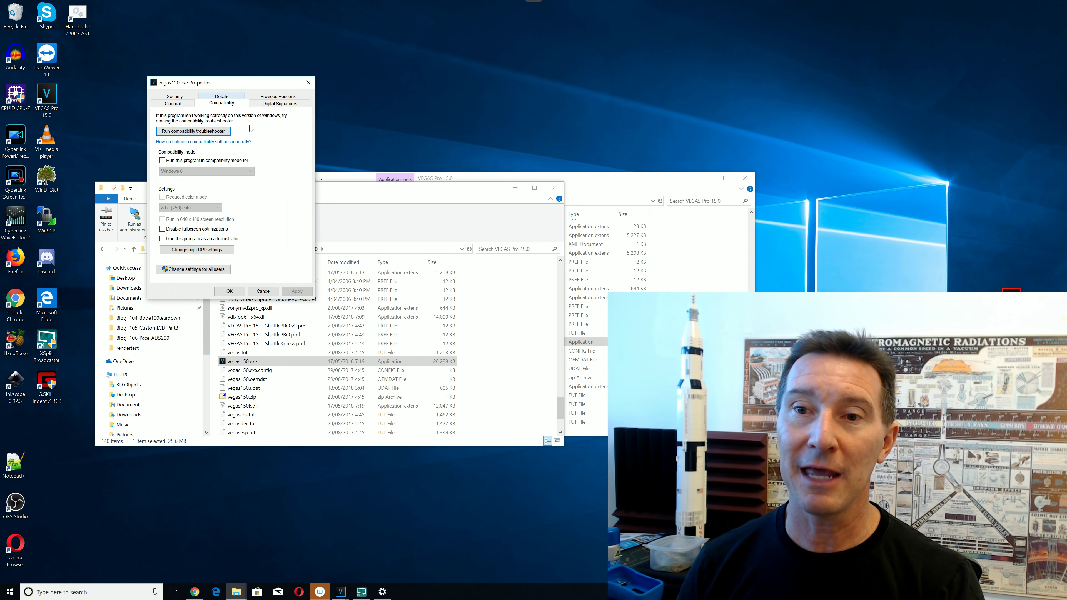
{"action": "double_click", "coordinate": [244, 362]}
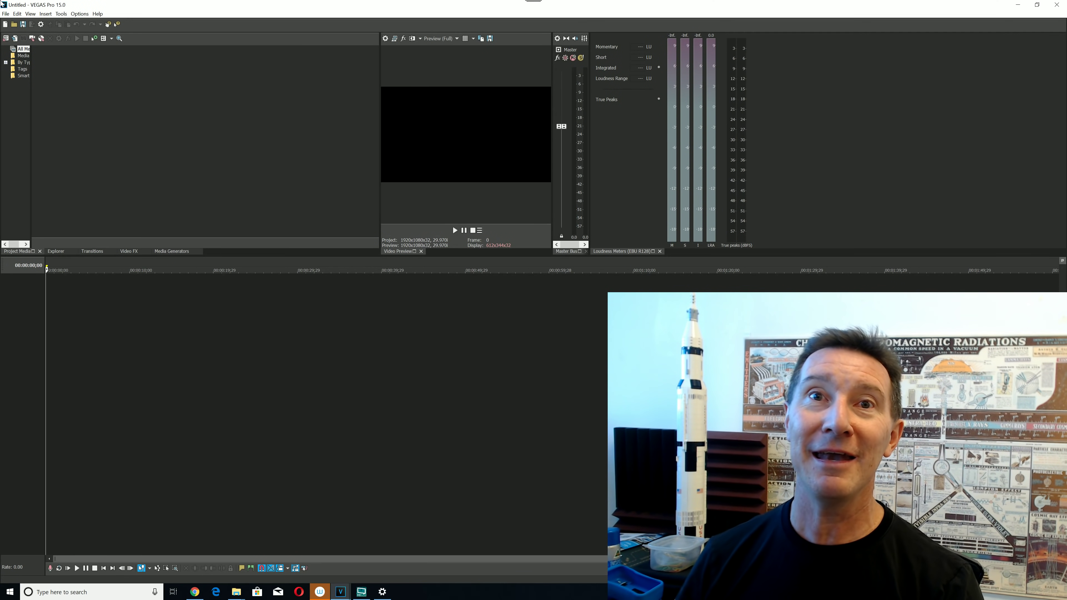
Inspect VEGAS's File menu for sharpness, then restore the window from full screen and enlarge it.
{"action": "left_click", "coordinate": [6, 15]}
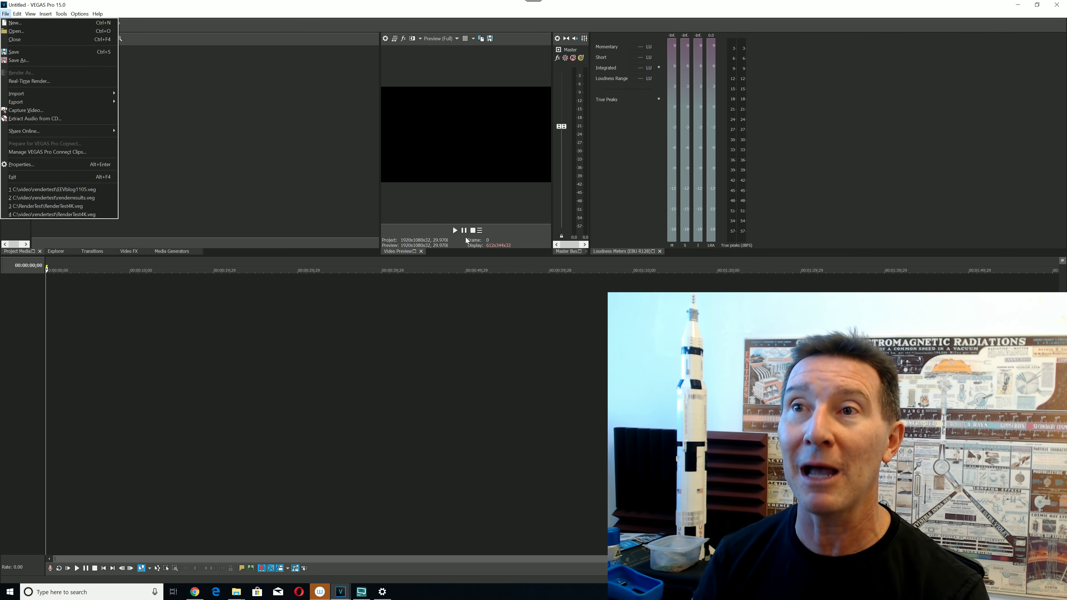
{"action": "mouse_move", "coordinate": [370, 4]}
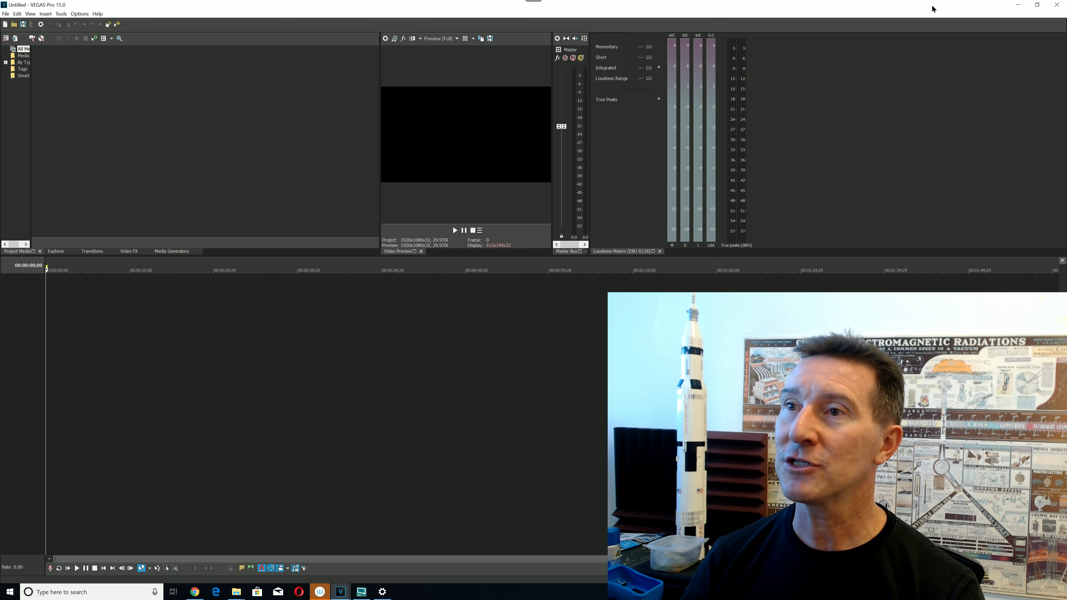
{"action": "left_click_drag", "start_coordinate": [932, 8], "coordinate": [274, 60]}
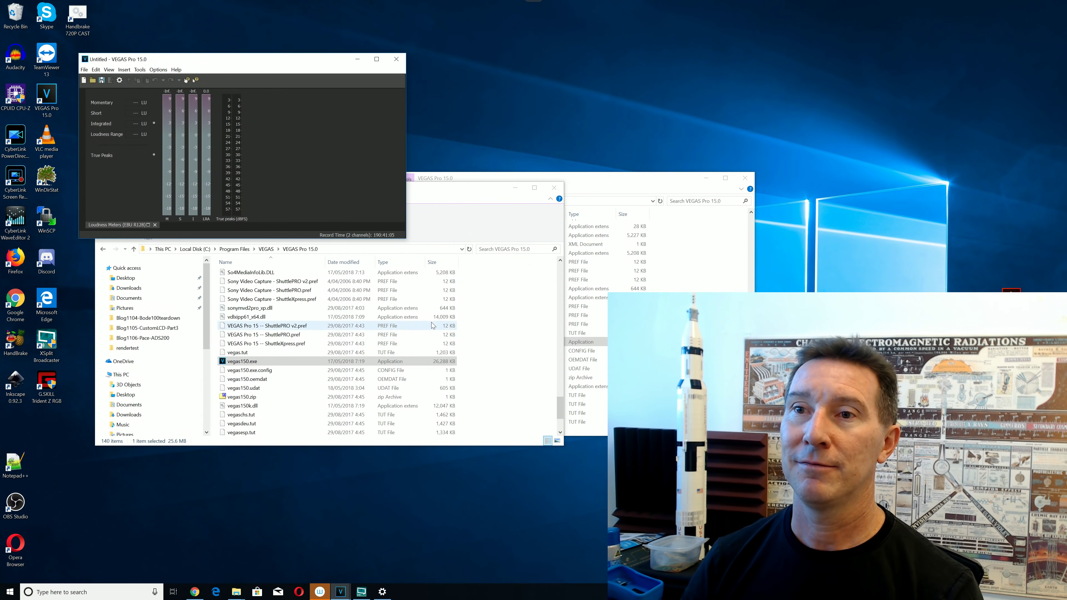
{"action": "left_click_drag", "start_coordinate": [405, 237], "coordinate": [767, 550]}
Switch Windows display scaling from 150% to 200% and return to VEGAS Pro.
{"action": "right_click", "coordinate": [258, 36]}
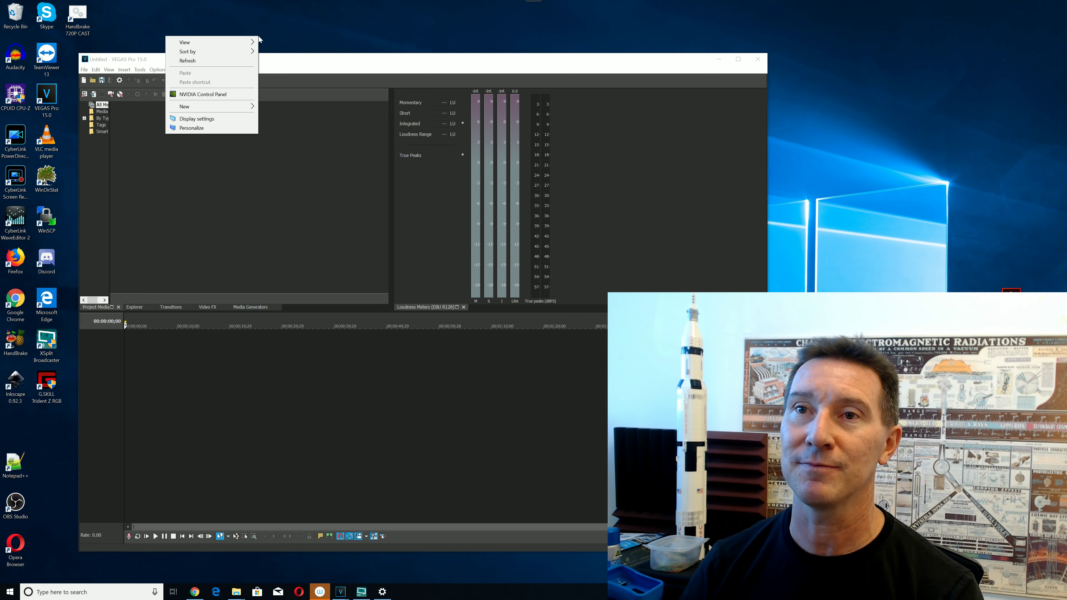
{"action": "left_click", "coordinate": [218, 119]}
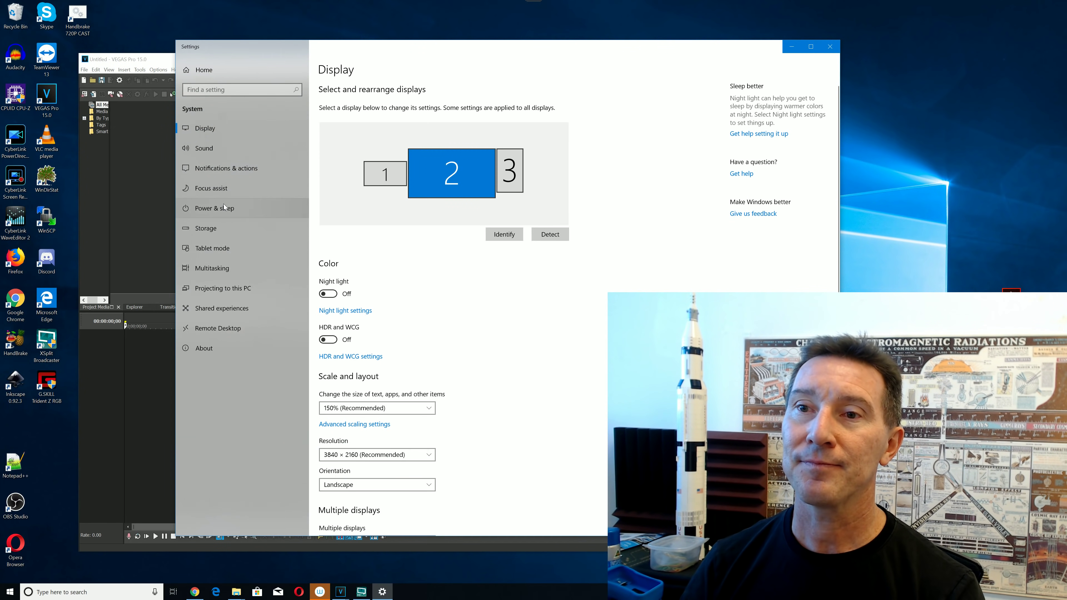
{"action": "left_click", "coordinate": [401, 408]}
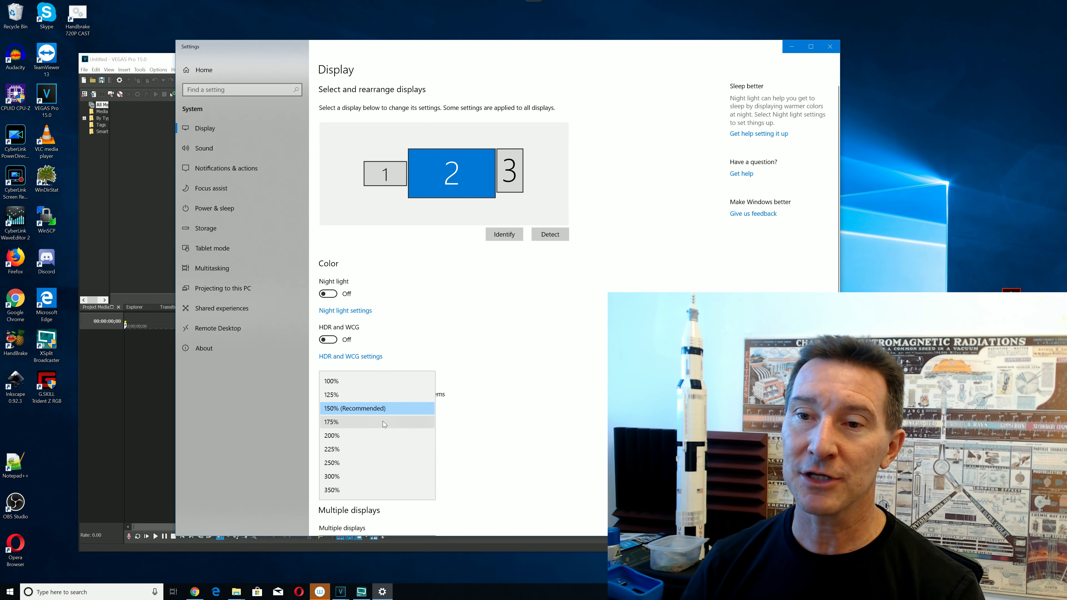
{"action": "left_click", "coordinate": [372, 436]}
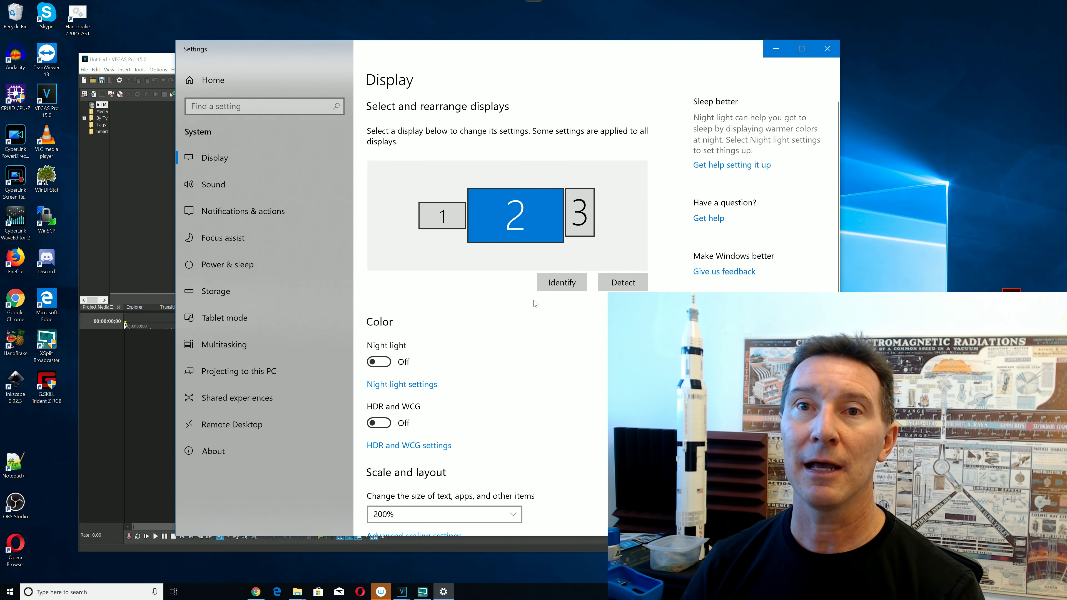
{"action": "left_click", "coordinate": [132, 70]}
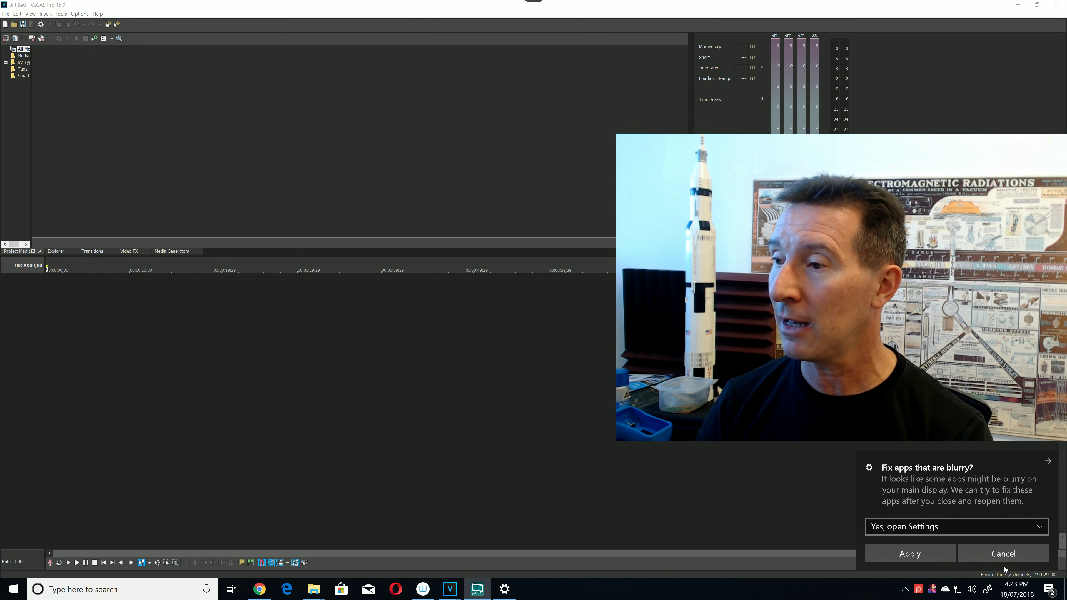
Dismiss the blurry-apps offer, minimize VEGAS Pro and bring up Display settings.
{"action": "left_click", "coordinate": [986, 562]}
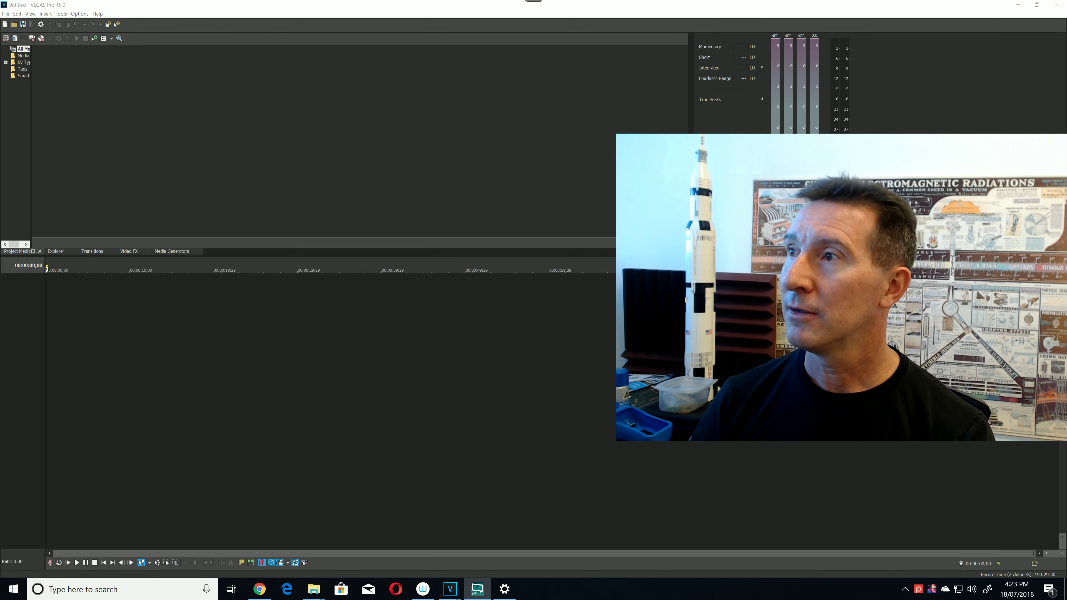
{"action": "left_click", "coordinate": [1017, 5]}
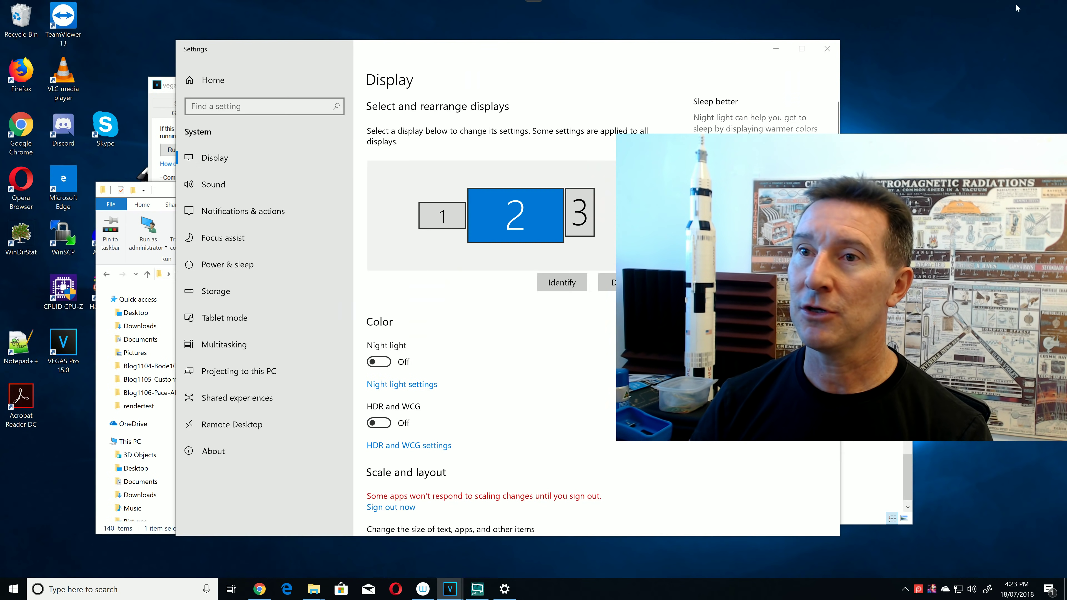
{"action": "right_click", "coordinate": [131, 105]}
{"action": "left_click", "coordinate": [574, 370]}
{"action": "scroll", "coordinate": [499, 380], "scroll_direction": "down", "scroll_amount": 2}
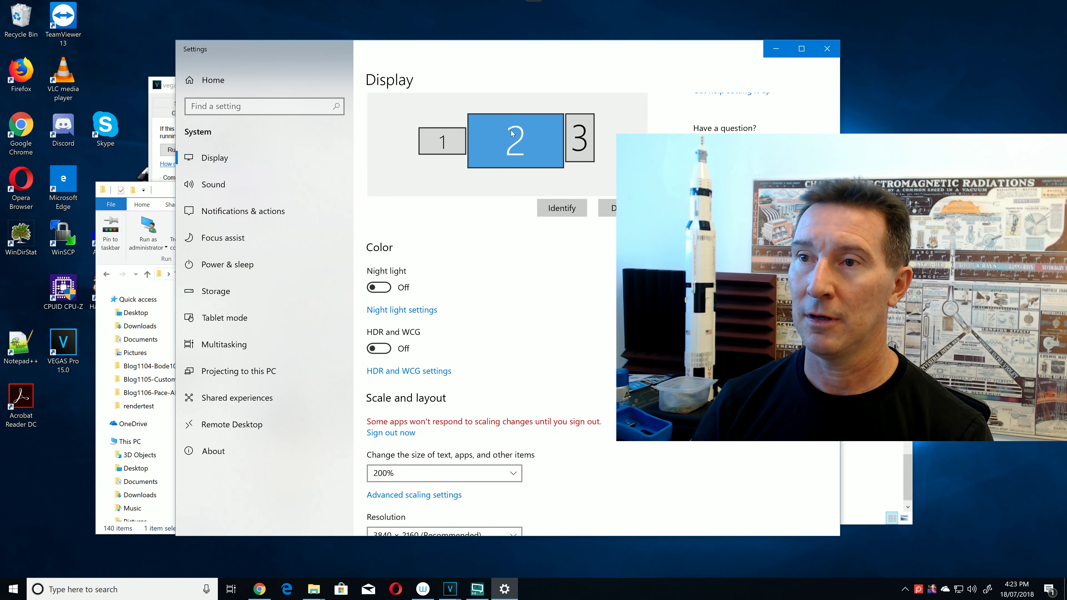
Set display scaling to 100% and bring the VEGAS Pro editor back to the front.
{"action": "left_click", "coordinate": [443, 474]}
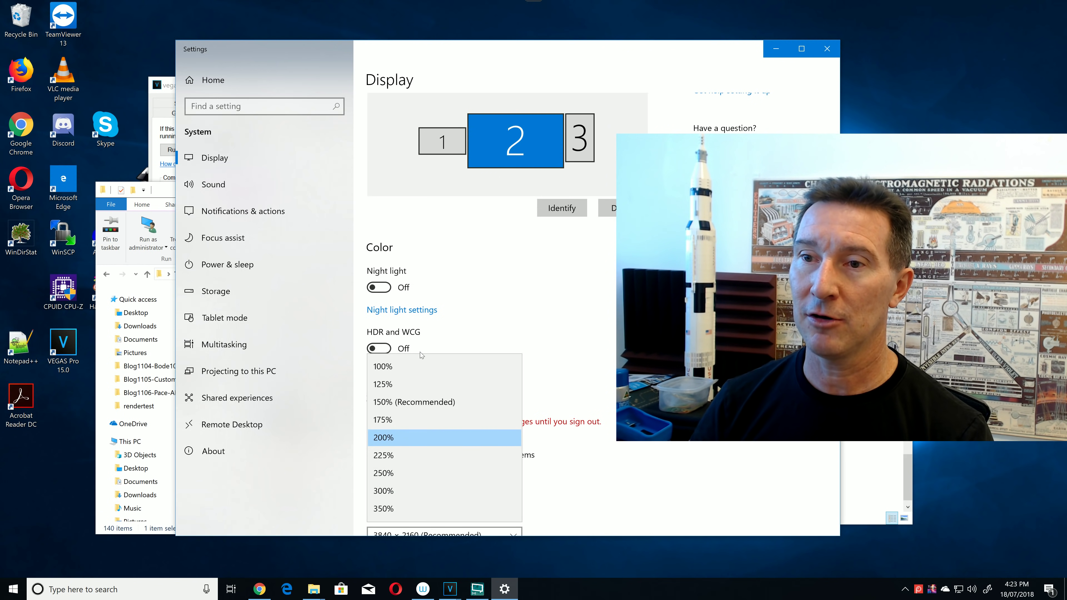
{"action": "left_click", "coordinate": [403, 366]}
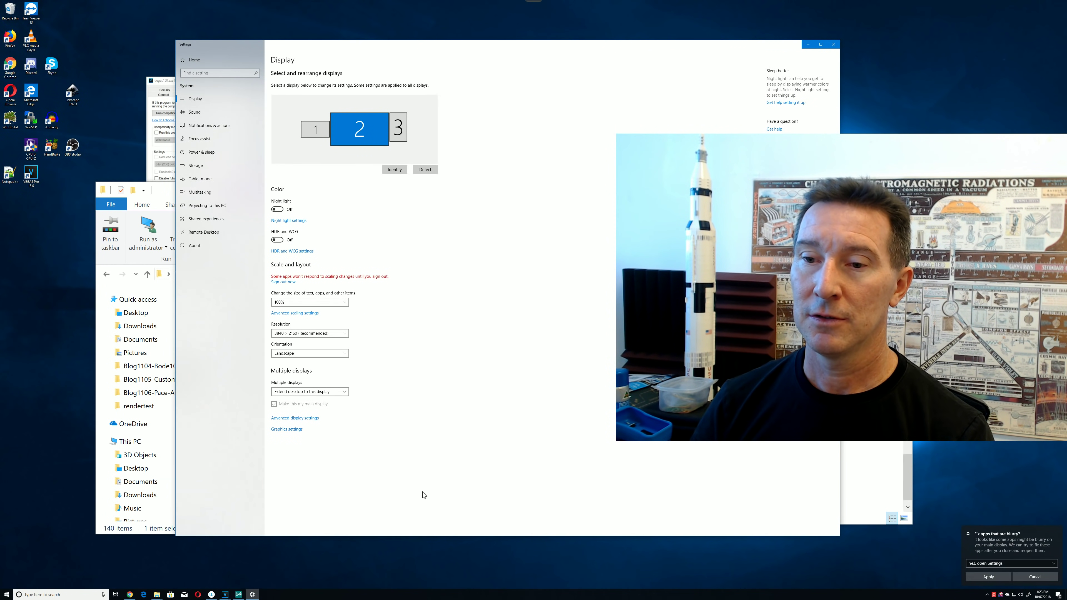
{"action": "left_click", "coordinate": [229, 595]}
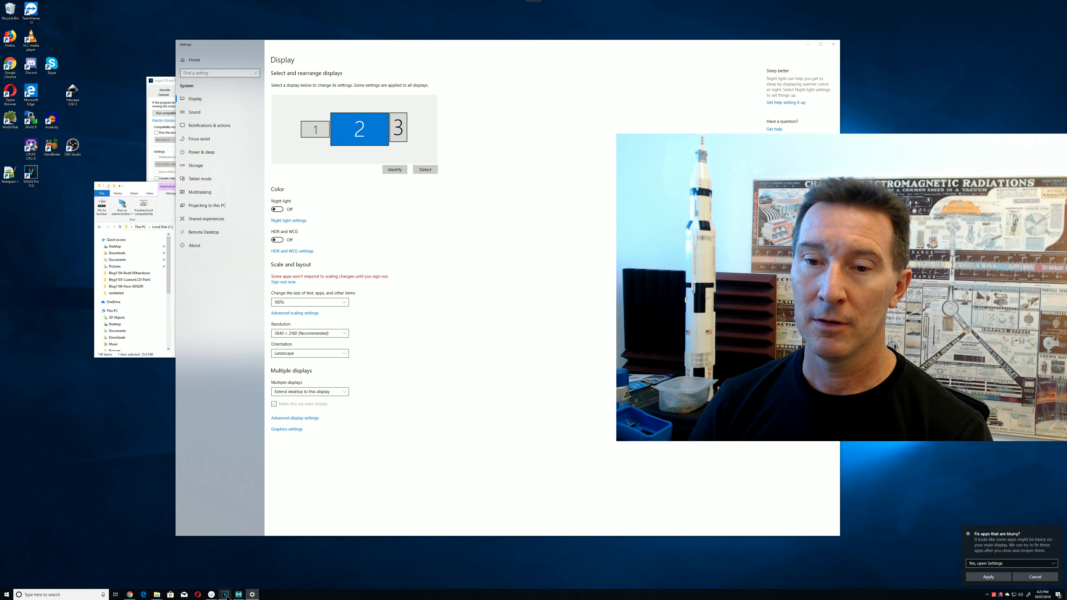
{"action": "left_click", "coordinate": [178, 558]}
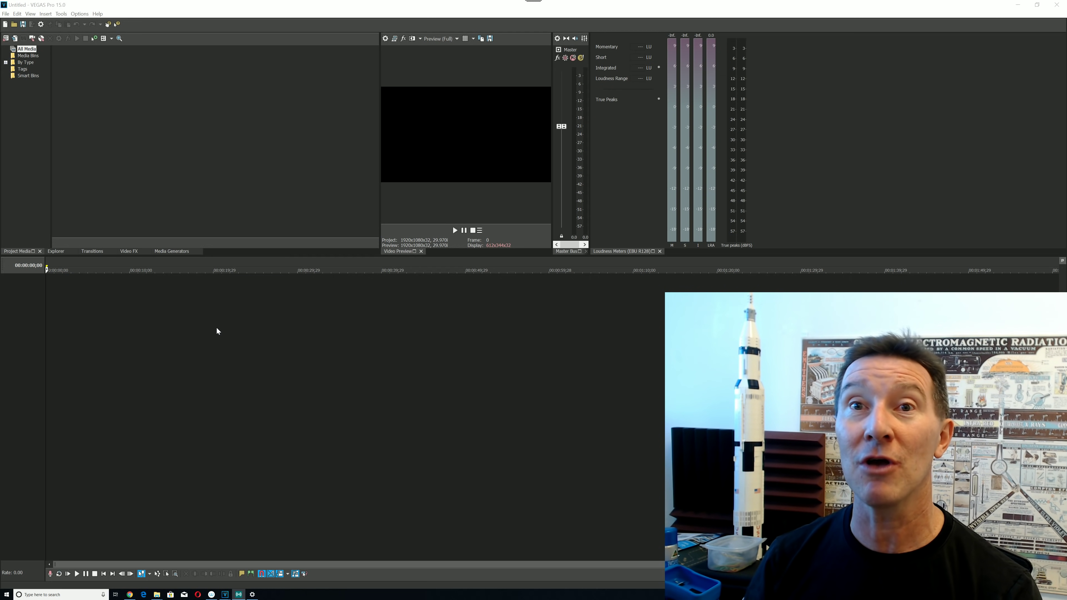
Minimize VEGAS Pro and pick 150% (Recommended) in the Display settings scale list.
{"action": "left_click", "coordinate": [1018, 5]}
{"action": "right_click", "coordinate": [121, 149]}
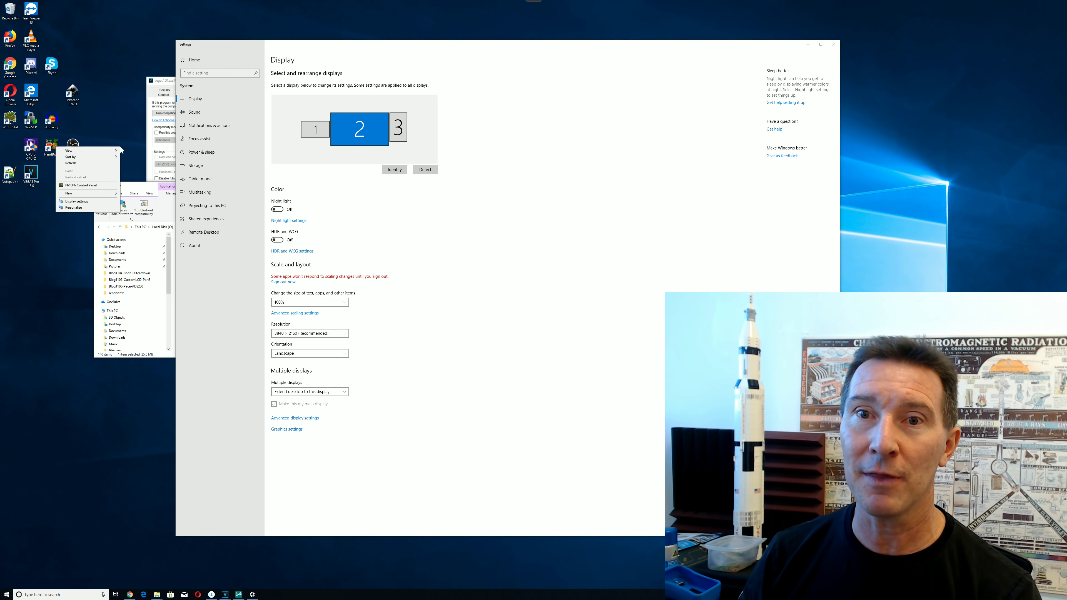
{"action": "left_click", "coordinate": [77, 201]}
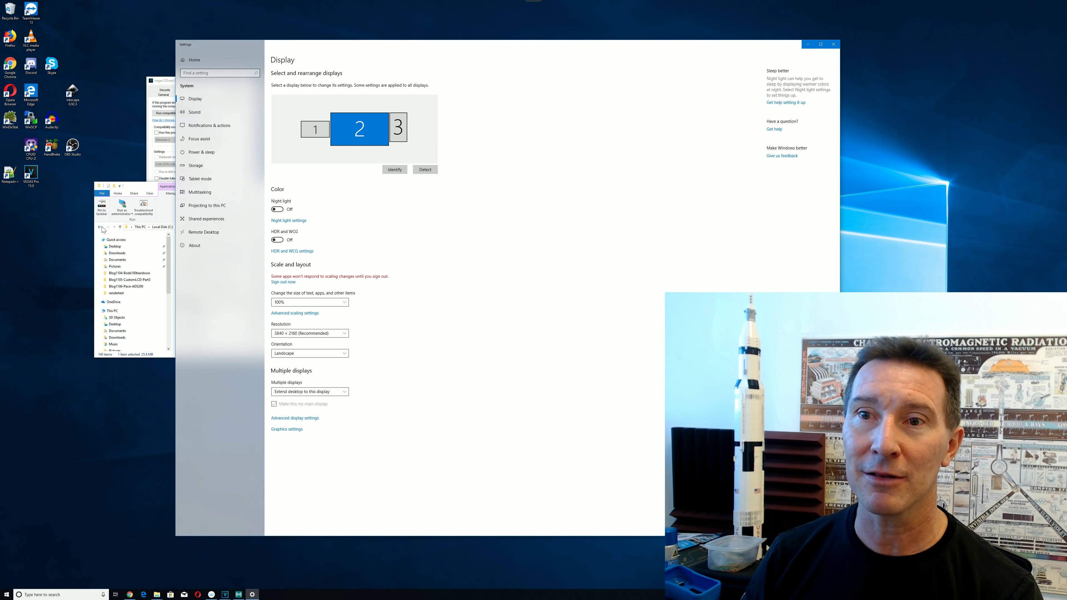
{"action": "left_click", "coordinate": [309, 301]}
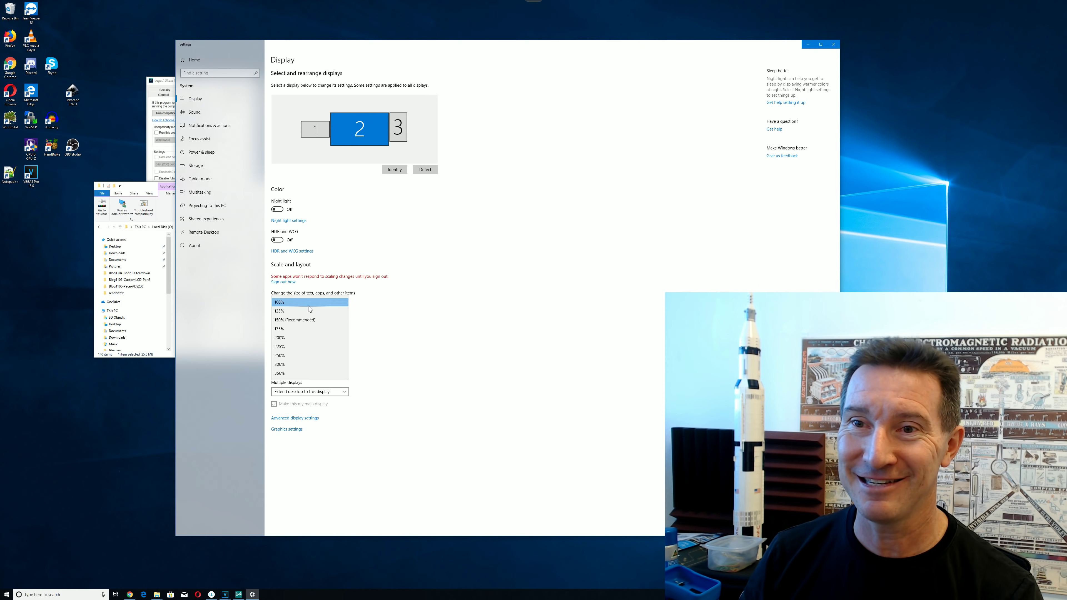
{"action": "left_click", "coordinate": [301, 320]}
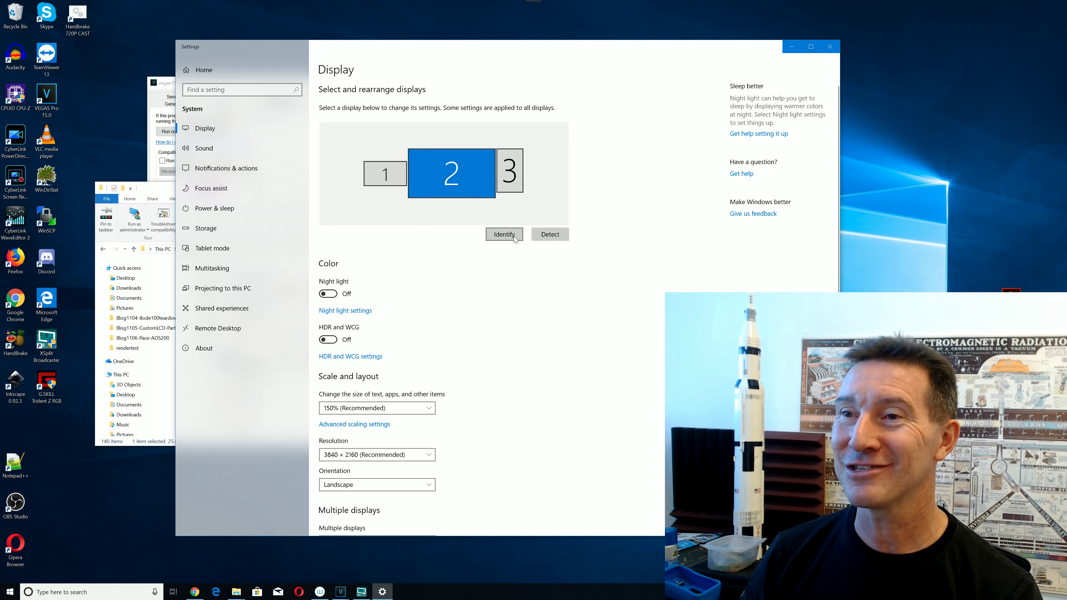
Close Settings, check VEGAS Pro from the taskbar, then minimize it.
{"action": "left_click", "coordinate": [829, 46]}
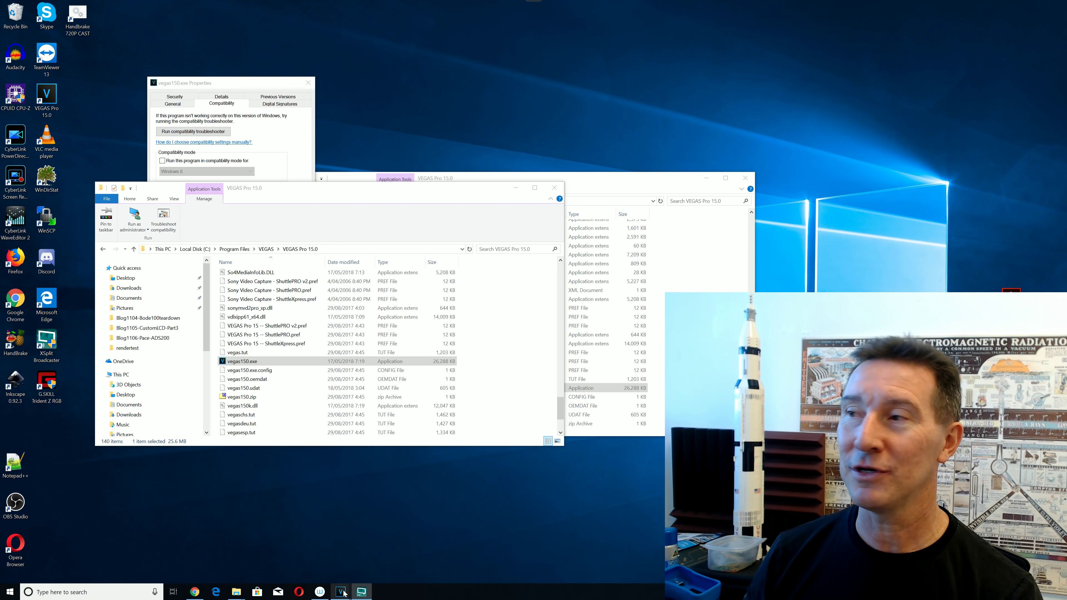
{"action": "mouse_move", "coordinate": [344, 592]}
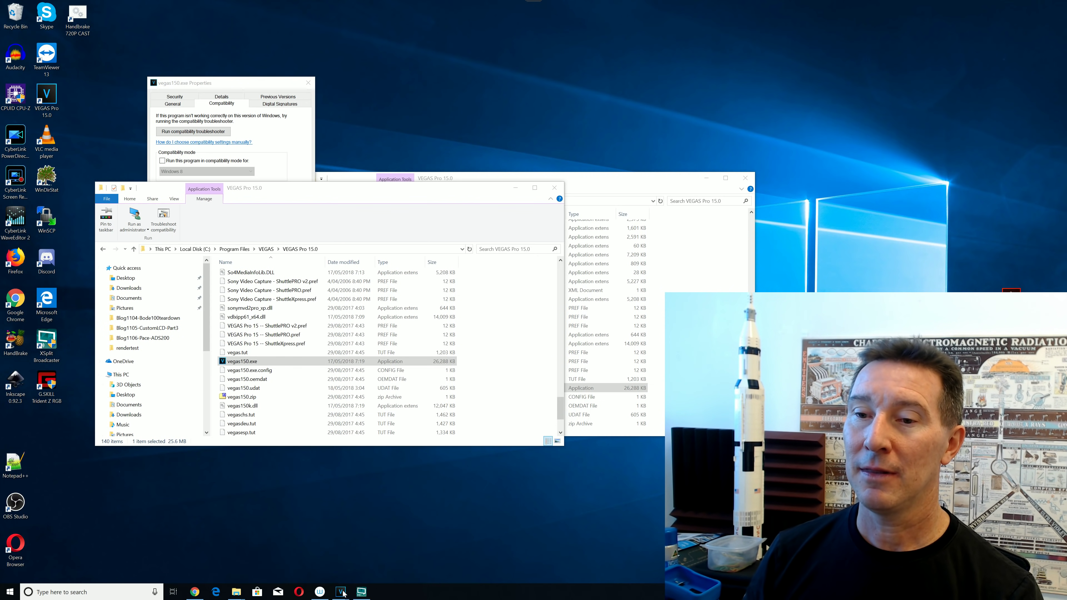
{"action": "left_click", "coordinate": [276, 526]}
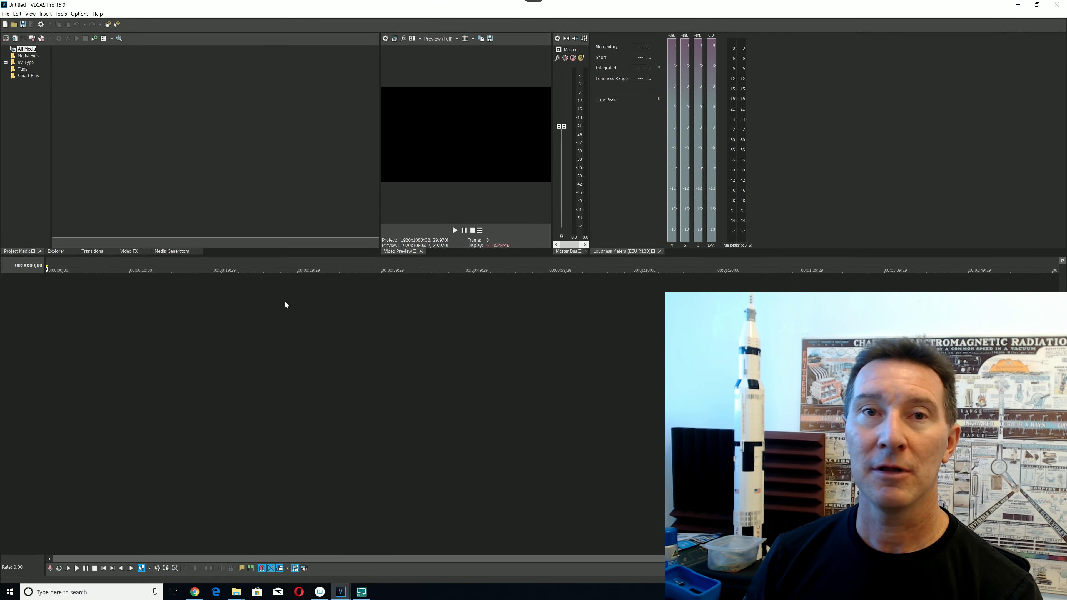
{"action": "left_click", "coordinate": [1018, 4]}
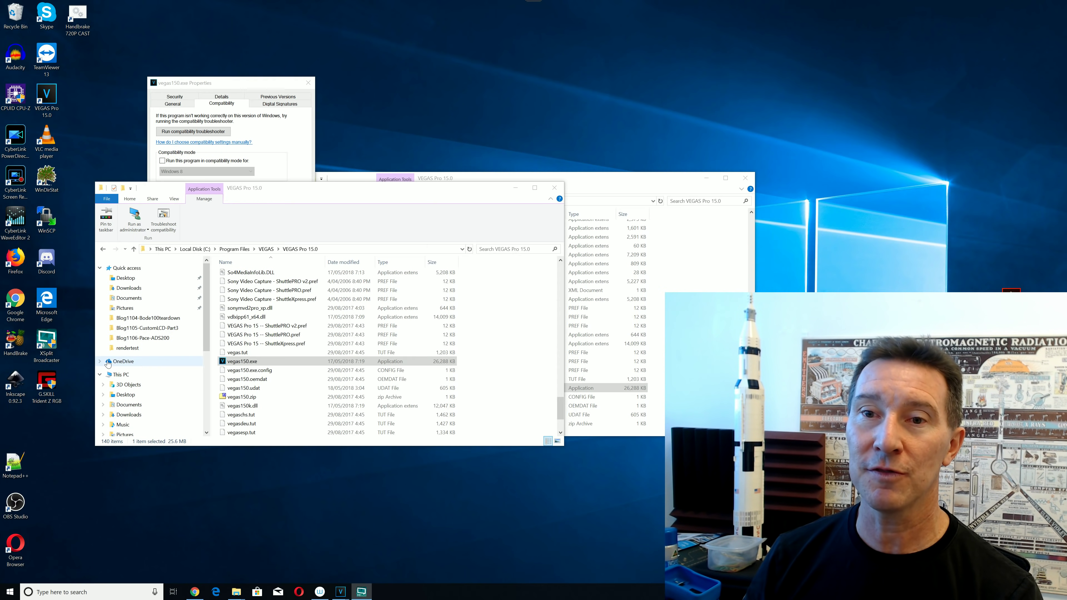
Show the context menu for vegas150.exe and dismiss it without choosing anything.
{"action": "right_click", "coordinate": [243, 362]}
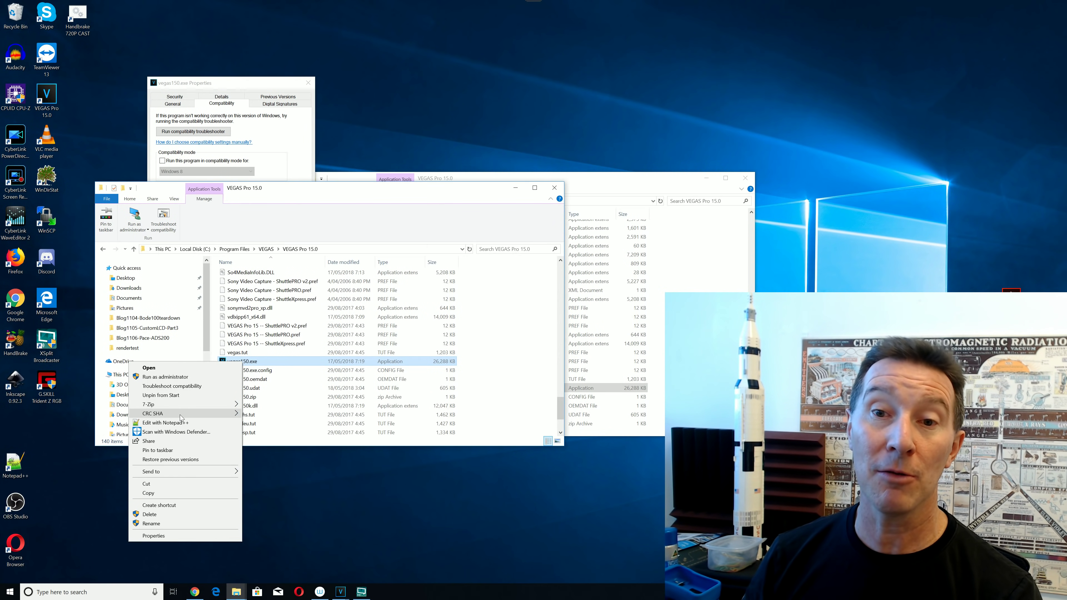
{"action": "mouse_move", "coordinate": [181, 414]}
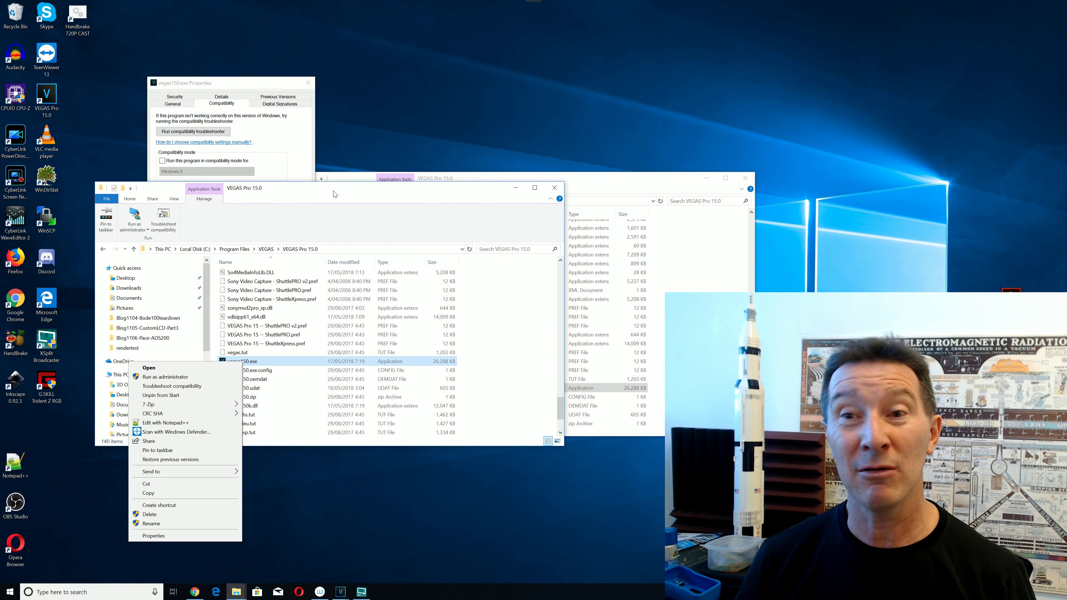
{"action": "left_click", "coordinate": [270, 363]}
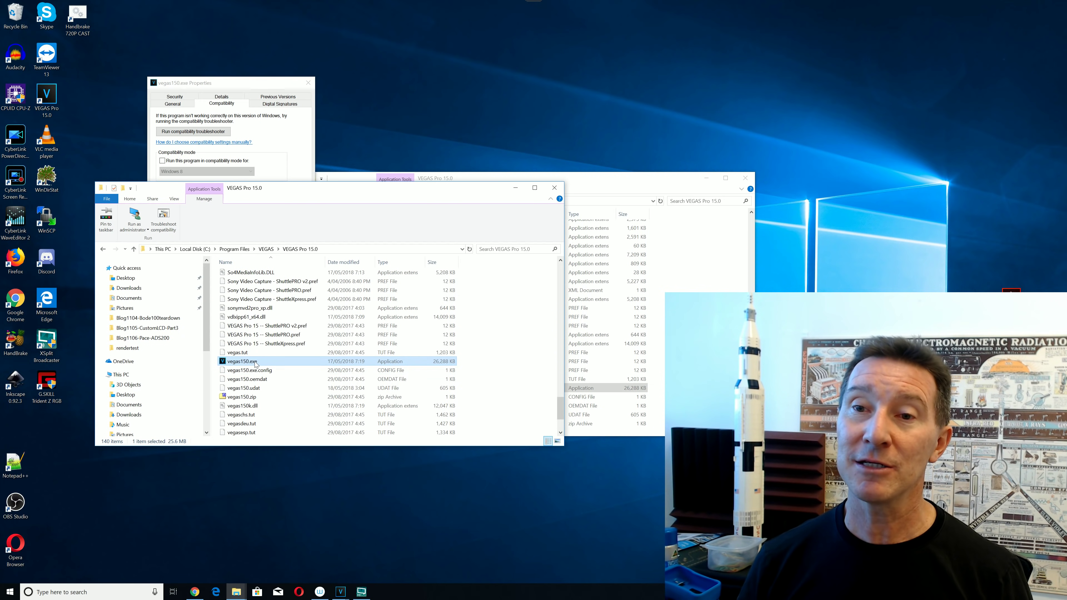
Review vegas150.exe's high-DPI override (Application scaling) in its Compatibility properties, then cancel.
{"action": "right_click", "coordinate": [255, 364]}
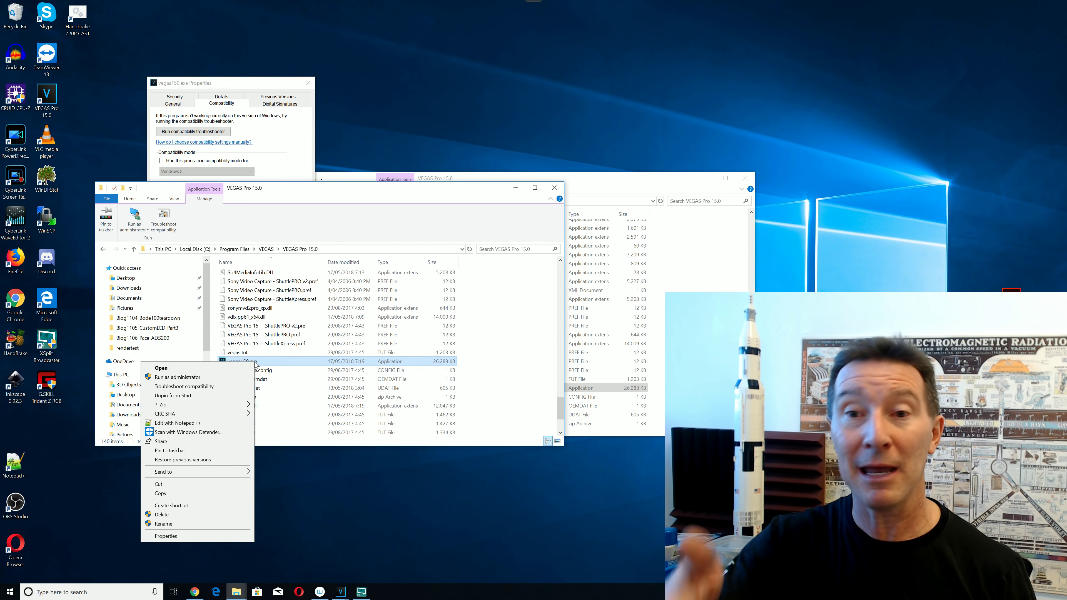
{"action": "left_click", "coordinate": [165, 536]}
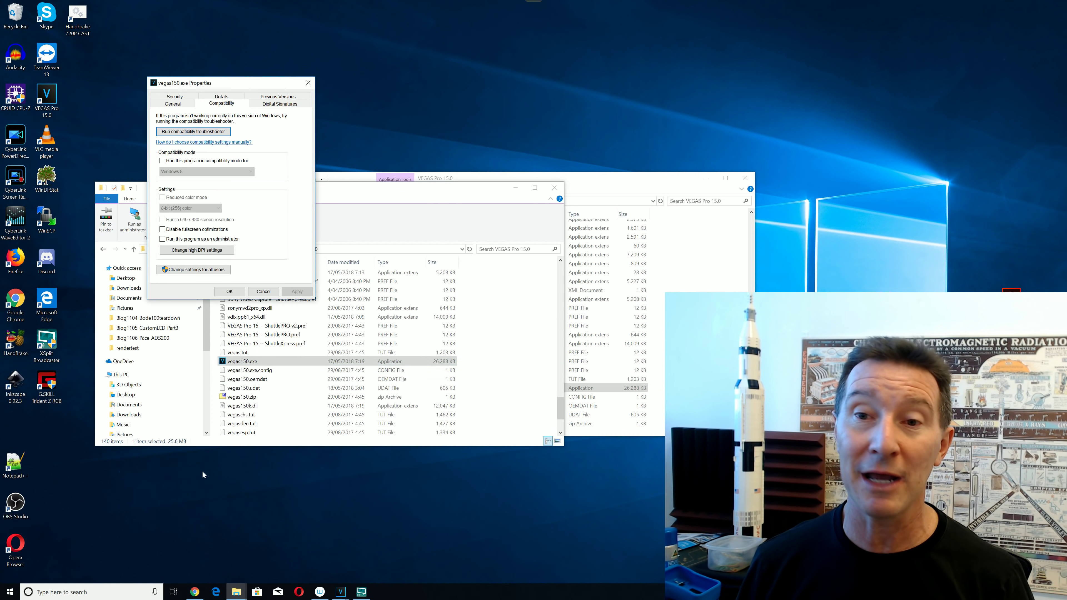
{"action": "left_click", "coordinate": [196, 251]}
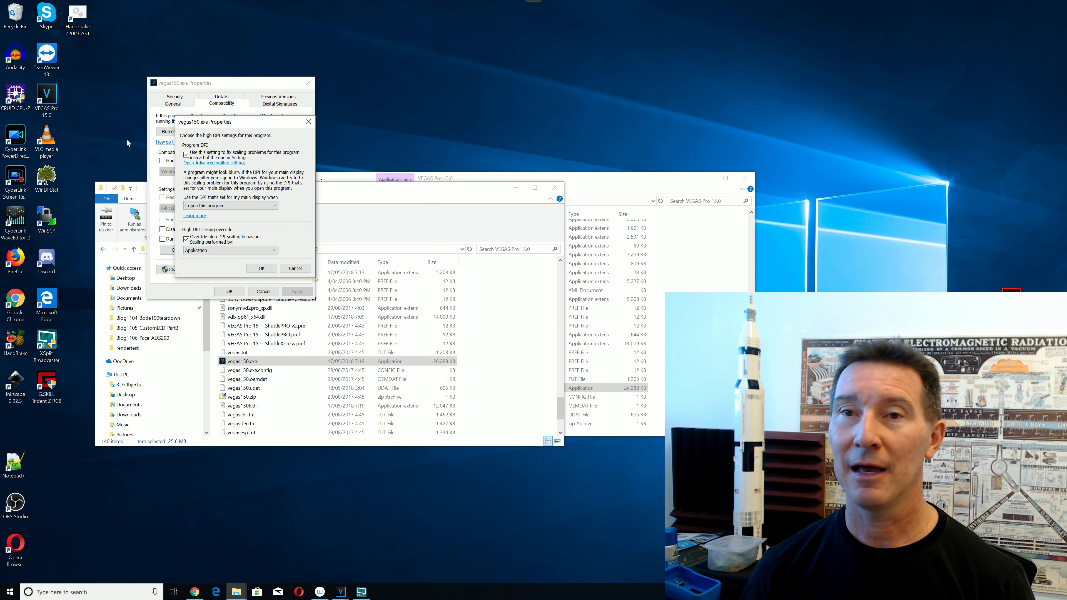
{"action": "left_click", "coordinate": [295, 268]}
Bring VEGAS Pro forward from the taskbar and cancel the 'Fix apps that are blurry?' notice.
{"action": "mouse_move", "coordinate": [345, 594]}
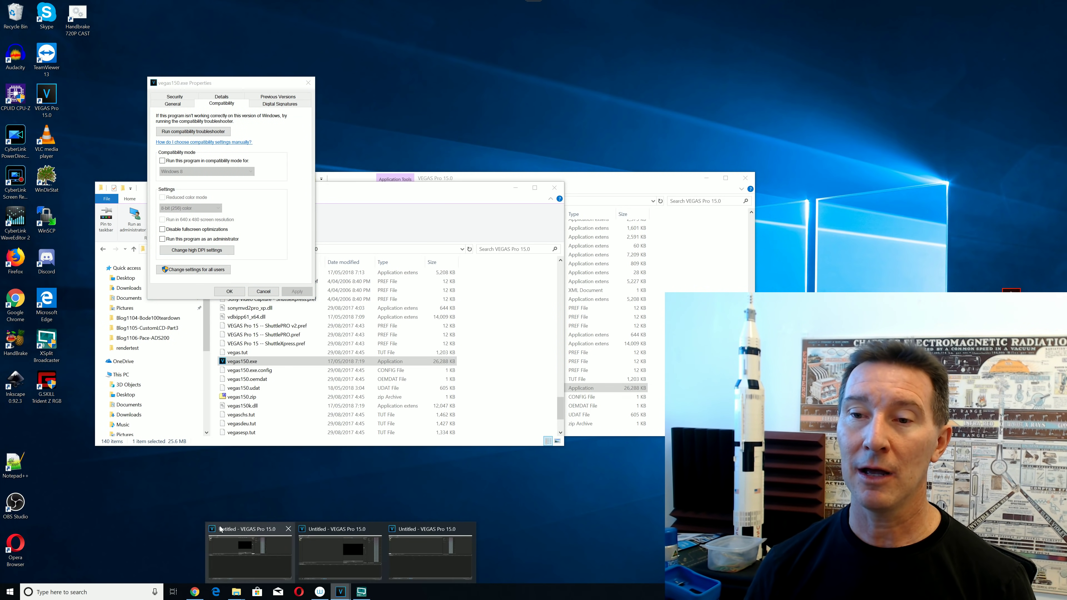
{"action": "left_click", "coordinate": [233, 536]}
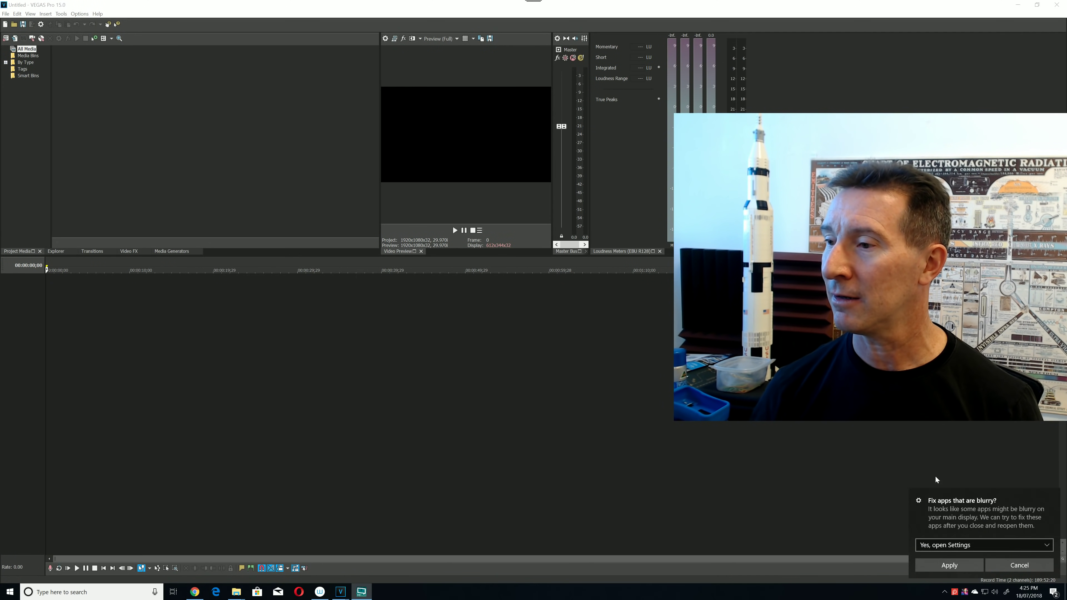
{"action": "left_click", "coordinate": [1007, 567]}
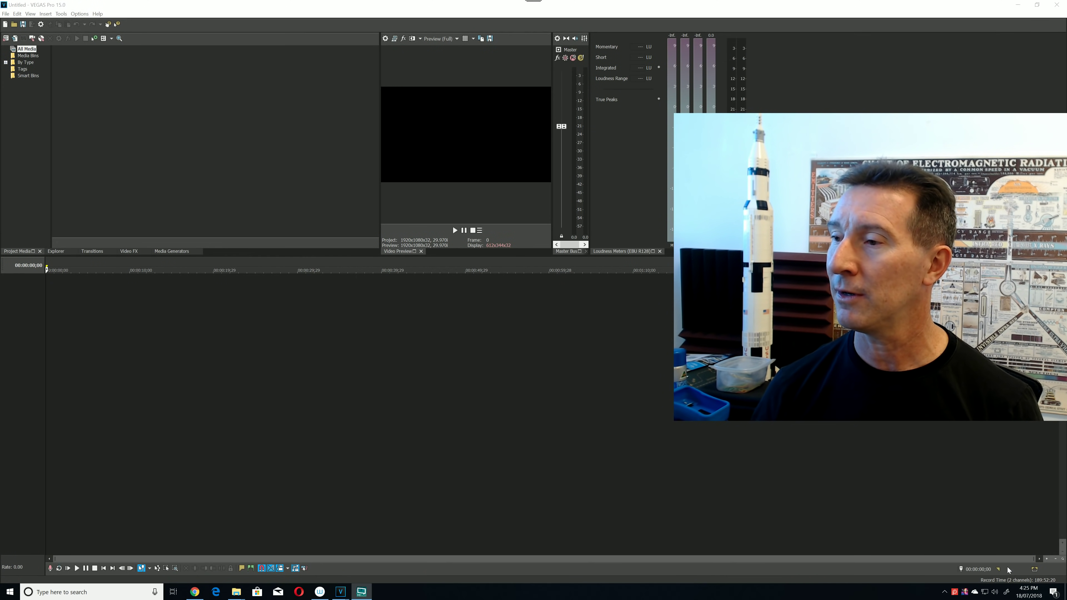